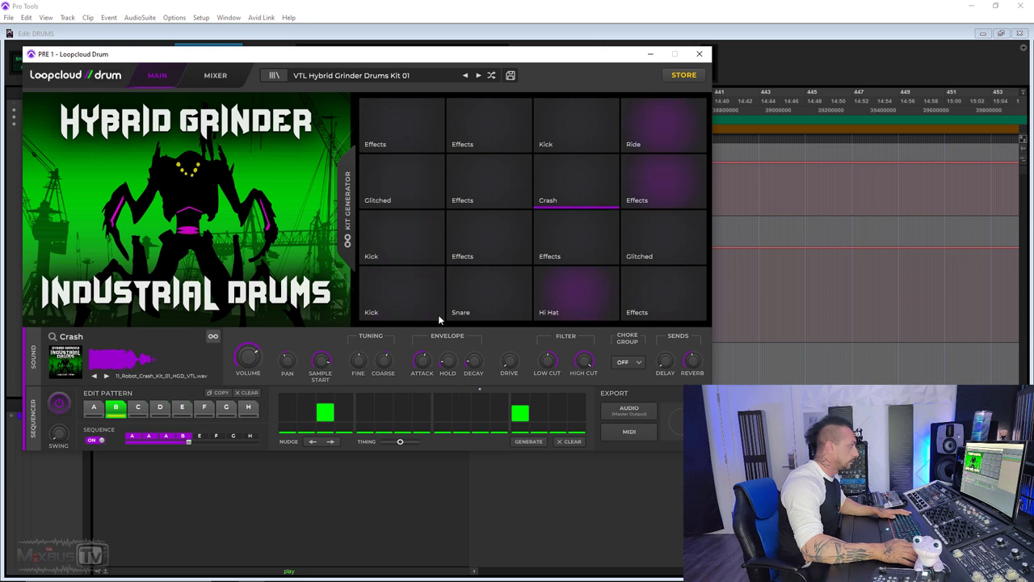
Step: Bring the Pro Tools session window into focus
{"action": "left_click", "coordinate": [233, 485]}
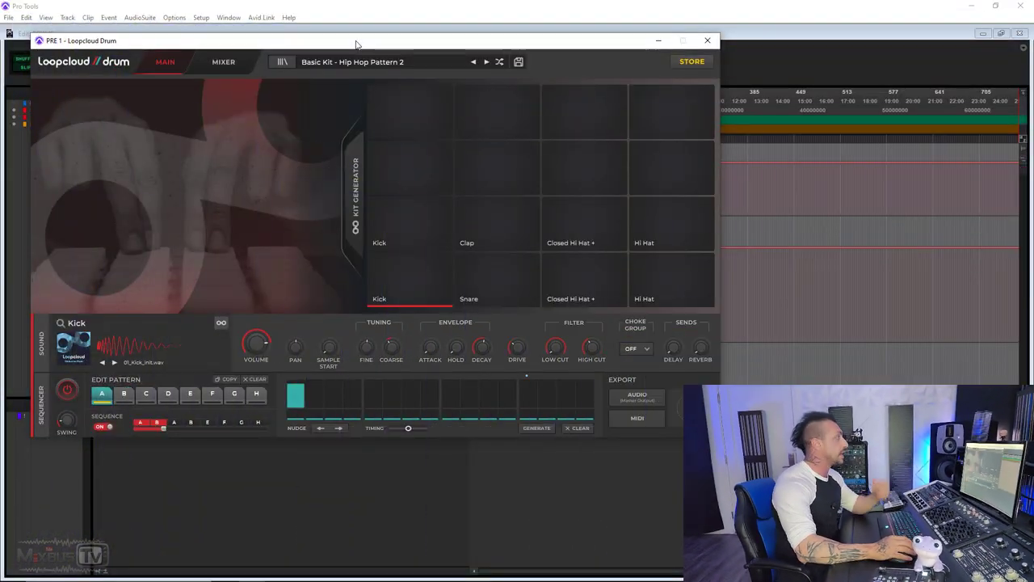
Step: Preview the Kick, Closed Hi Hat +, both Hi Hat and Snare pads
{"action": "mouse_move", "coordinate": [353, 43]}
{"action": "left_mouse_down"}
{"action": "mouse_move", "coordinate": [345, 275]}
{"action": "mouse_move", "coordinate": [342, 50]}
{"action": "left_mouse_up"}
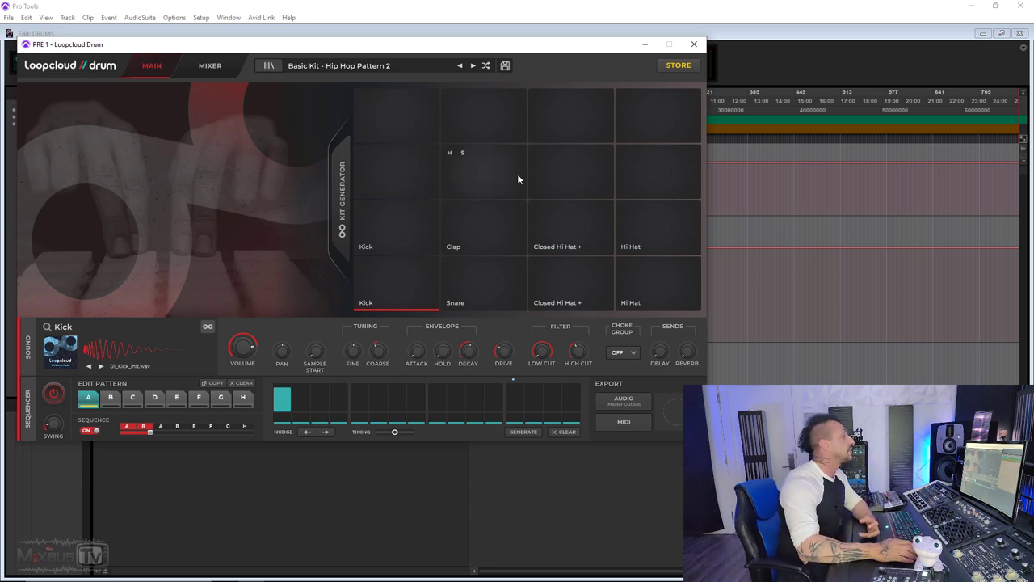
{"action": "left_click", "coordinate": [395, 234]}
{"action": "left_click", "coordinate": [584, 231]}
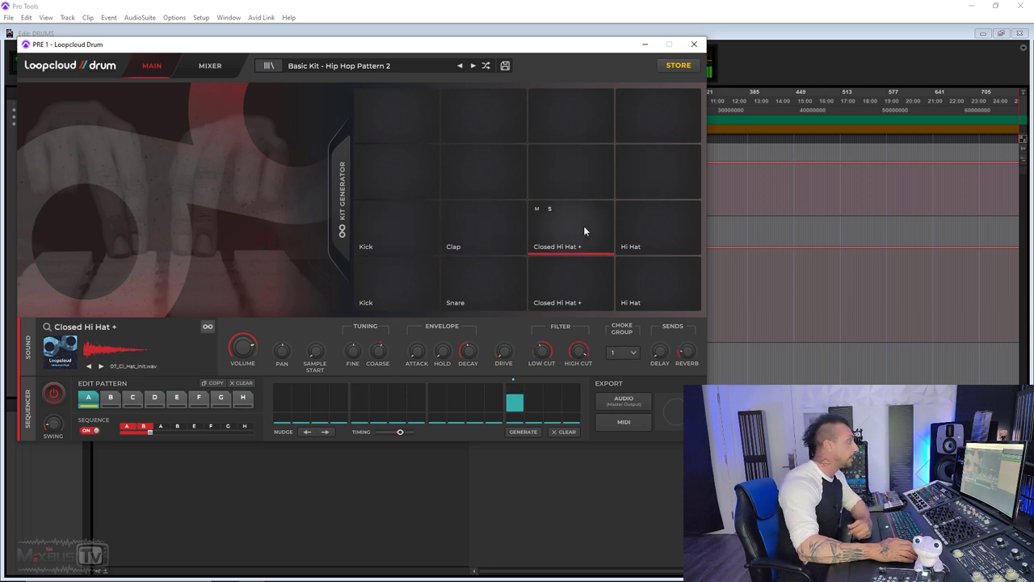
{"action": "left_click", "coordinate": [632, 239]}
{"action": "left_click", "coordinate": [635, 282]}
{"action": "left_click", "coordinate": [484, 277]}
{"action": "left_click", "coordinate": [411, 282]}
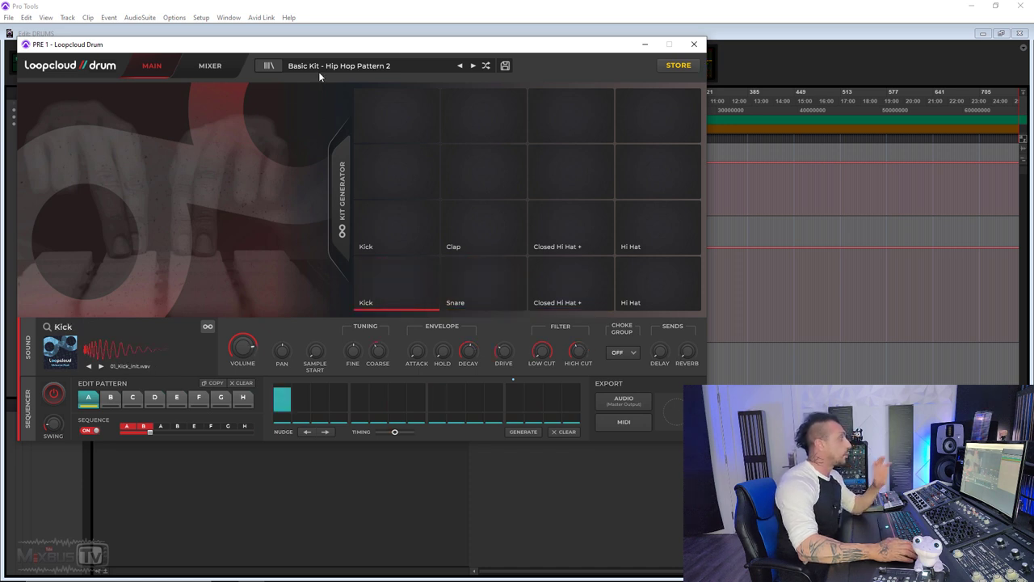
Step: Show the kit browser and scroll down to its kit-change lock options
{"action": "left_click", "coordinate": [374, 77]}
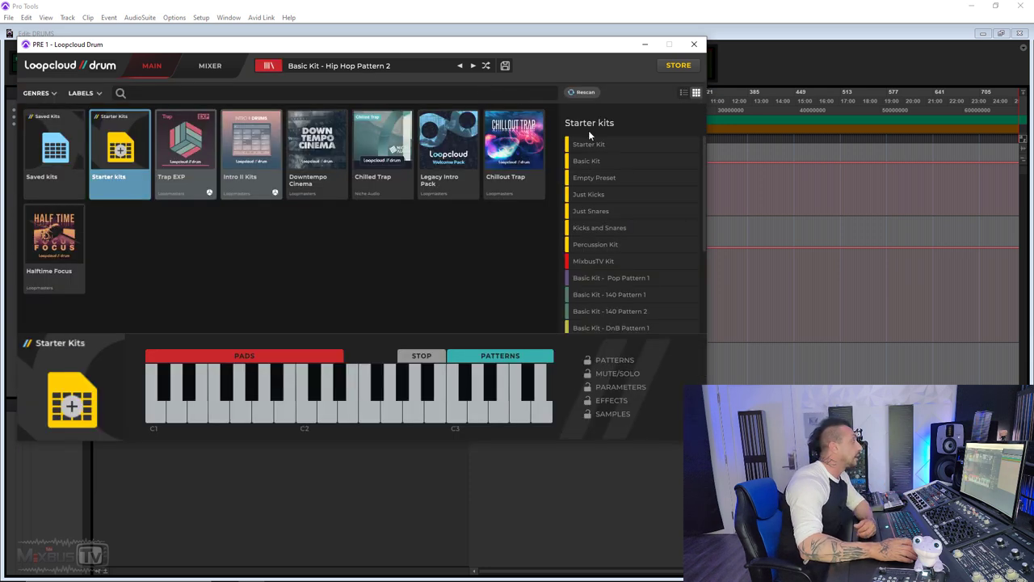
{"action": "scroll", "coordinate": [599, 205], "scroll_direction": "down", "scroll_amount": 2}
{"action": "scroll", "coordinate": [602, 210], "scroll_direction": "down", "scroll_amount": 1}
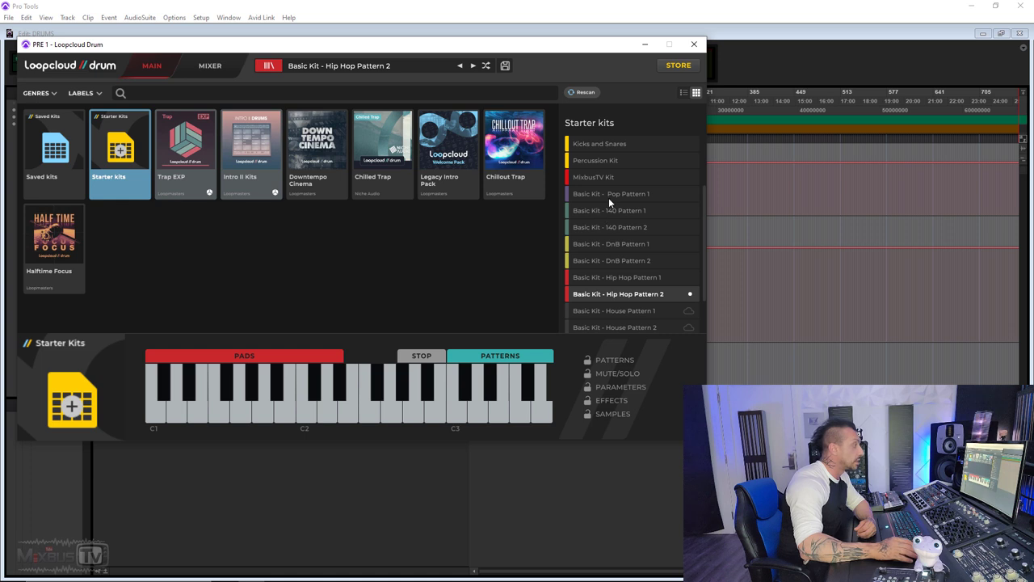
{"action": "scroll", "coordinate": [619, 251], "scroll_direction": "down", "scroll_amount": 2}
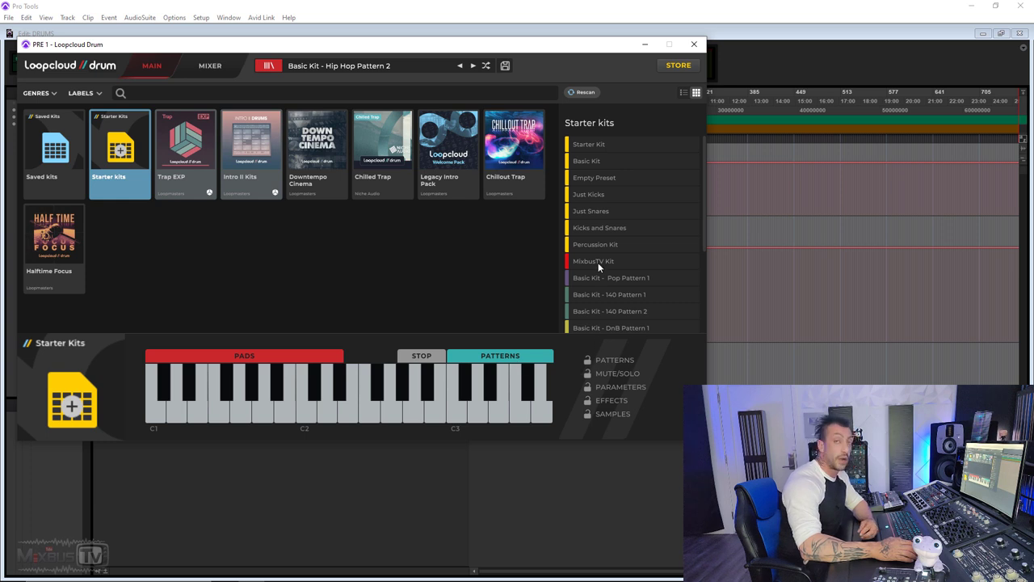
Step: Unlock Parameters, Effects and Mute/Solo, keeping only Patterns locked, then return to the pads
{"action": "left_click", "coordinate": [587, 389]}
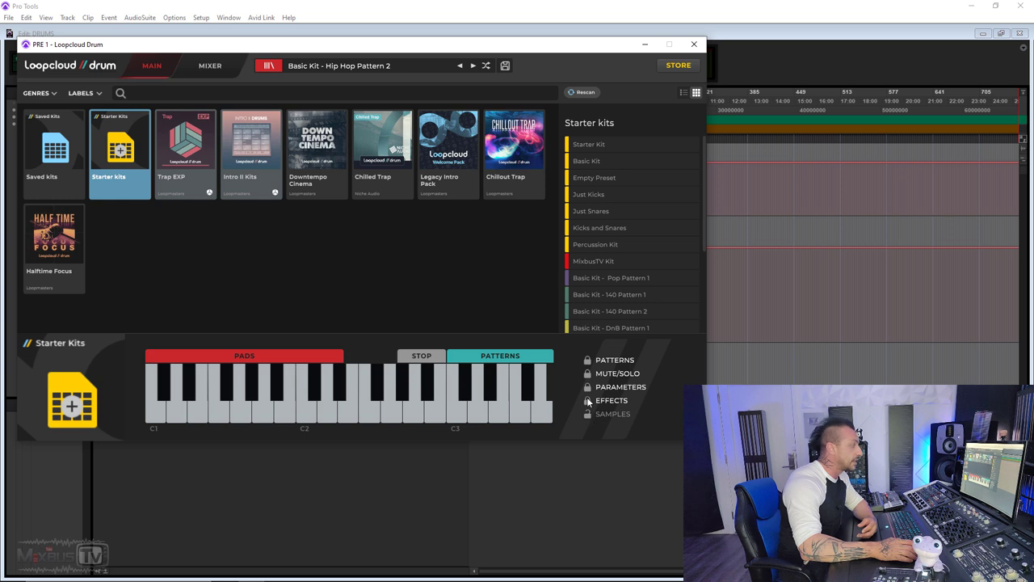
{"action": "left_click", "coordinate": [586, 399]}
{"action": "left_click", "coordinate": [587, 389]}
{"action": "left_click", "coordinate": [588, 372]}
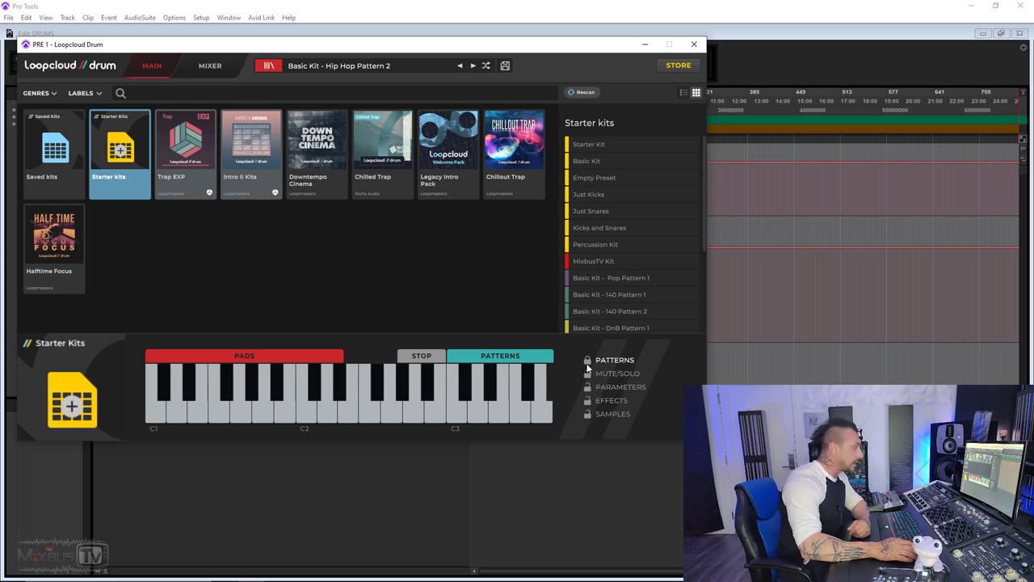
{"action": "left_click", "coordinate": [154, 66]}
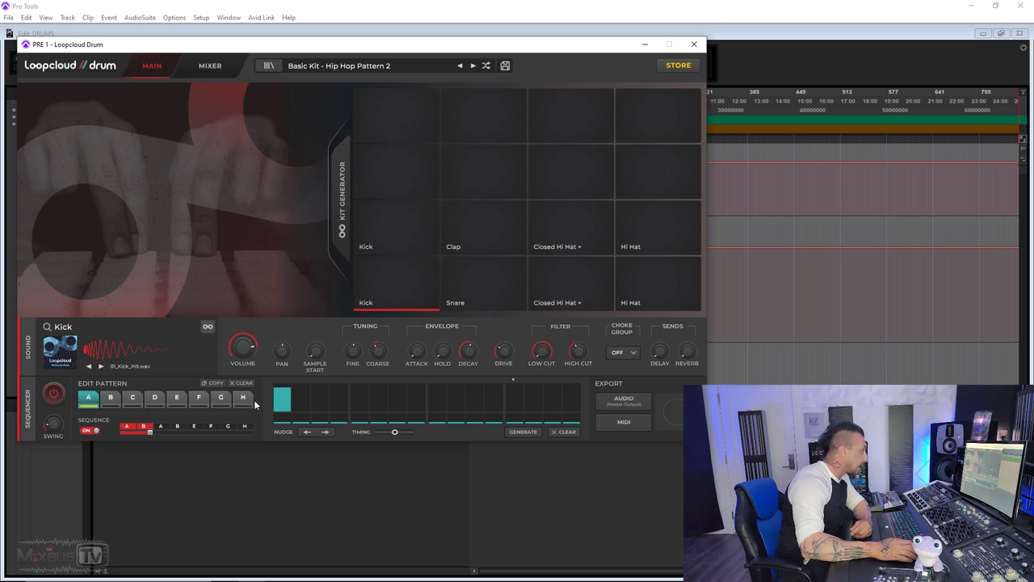
Step: Set the sequence range back to patterns A–B and start playback
{"action": "left_click_drag", "start_coordinate": [149, 436], "coordinate": [251, 435]}
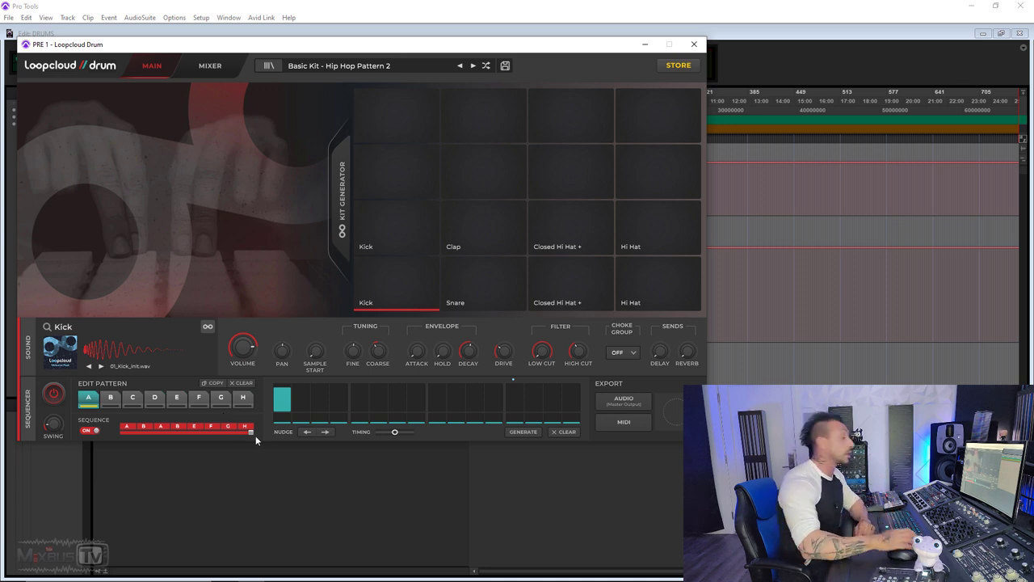
{"action": "left_click_drag", "start_coordinate": [256, 436], "coordinate": [263, 475]}
{"action": "key", "text": "space"}
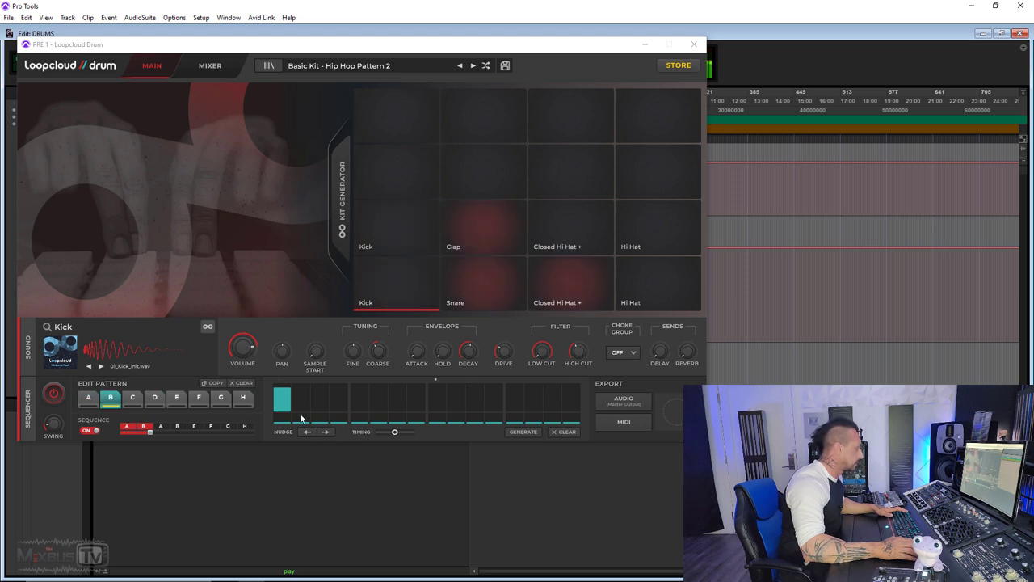
Step: Select the Snare pad, then the bottom-row Closed Hi Hat + pad to show its steps
{"action": "left_click", "coordinate": [478, 290]}
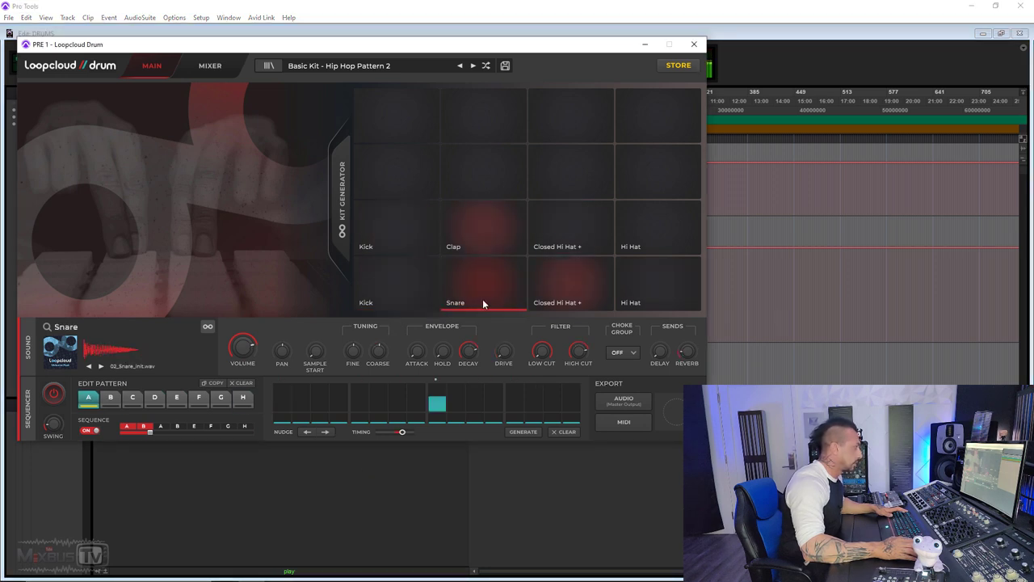
{"action": "left_click", "coordinate": [558, 282]}
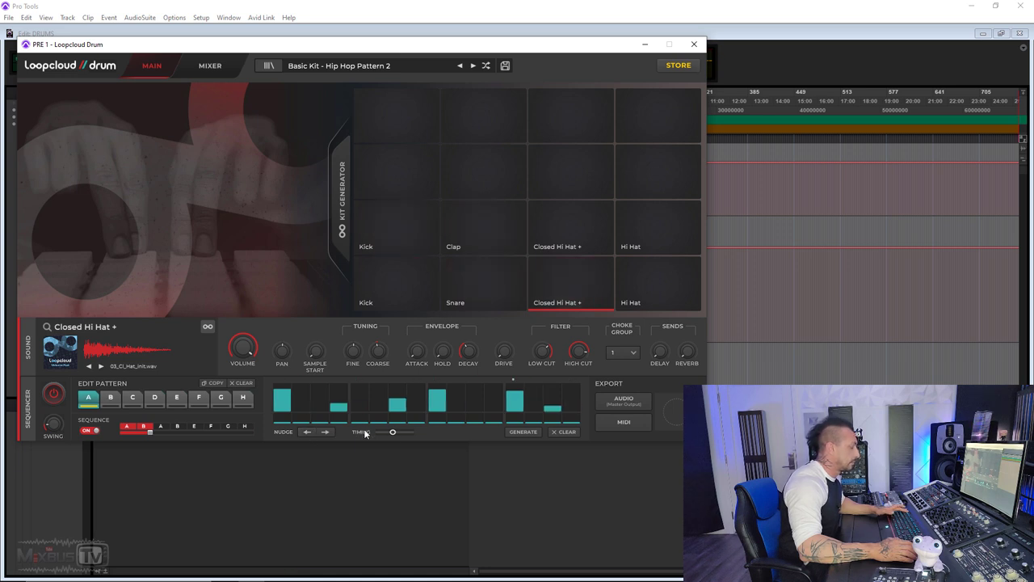
Step: Nudge the Closed Hi Hat + timing slightly and lower the swing amount
{"action": "left_click_drag", "start_coordinate": [402, 434], "coordinate": [406, 434]}
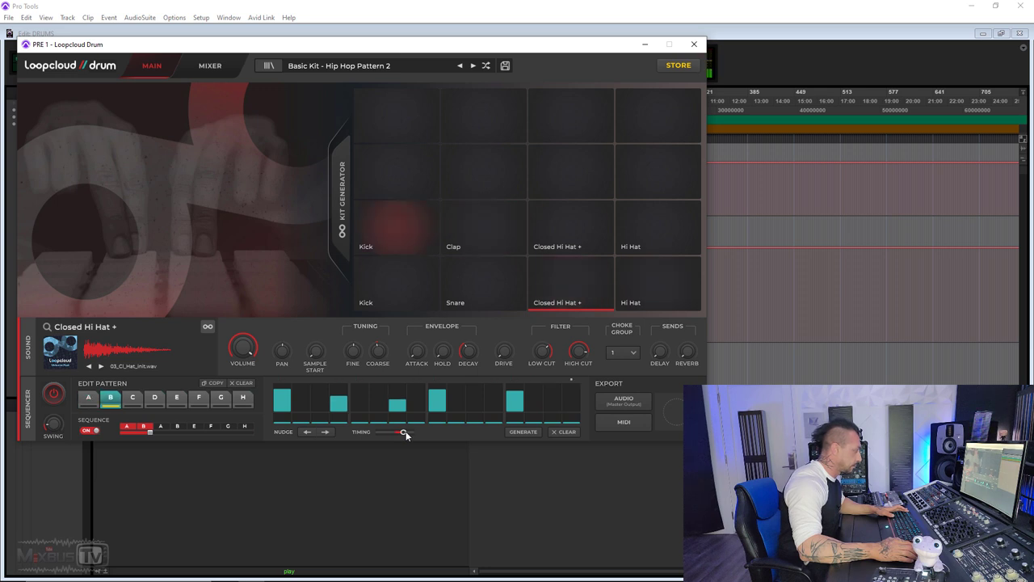
{"action": "left_click_drag", "start_coordinate": [407, 434], "coordinate": [396, 434]}
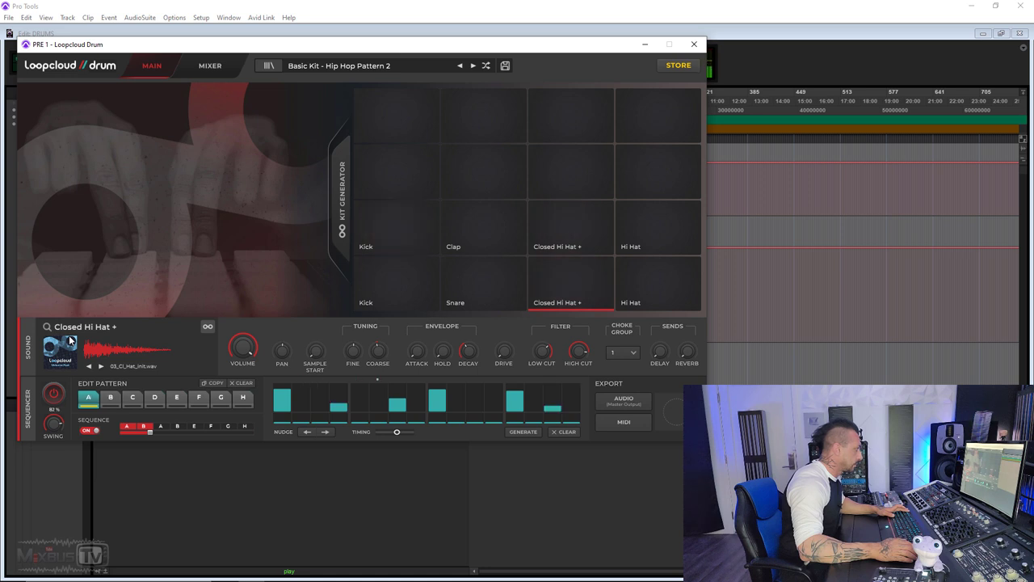
{"action": "left_click_drag", "start_coordinate": [65, 409], "coordinate": [67, 431]}
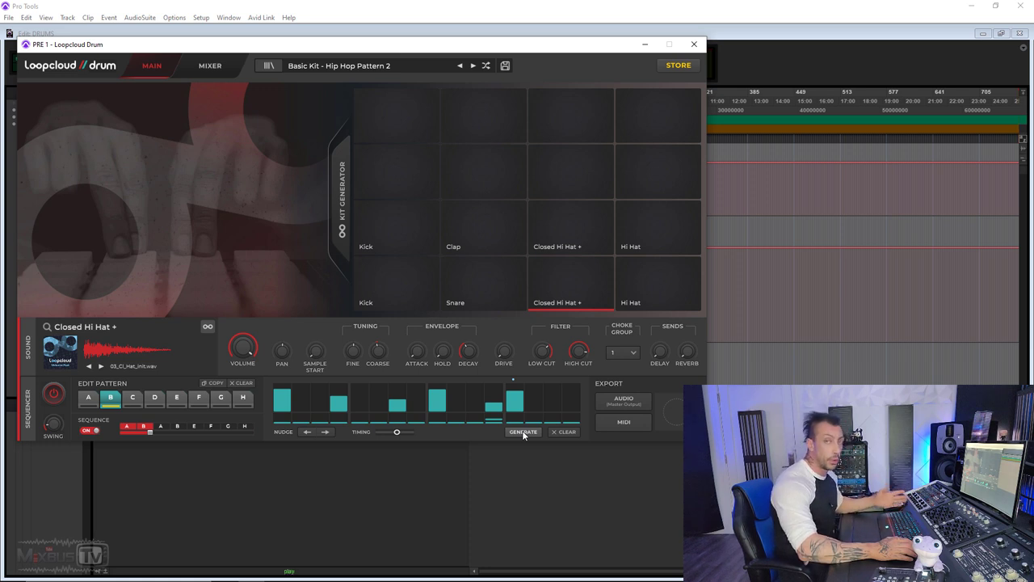
Step: Generate three new Closed Hi Hat + patterns, then one for the lower Hi Hat
{"action": "left_click", "coordinate": [524, 431]}
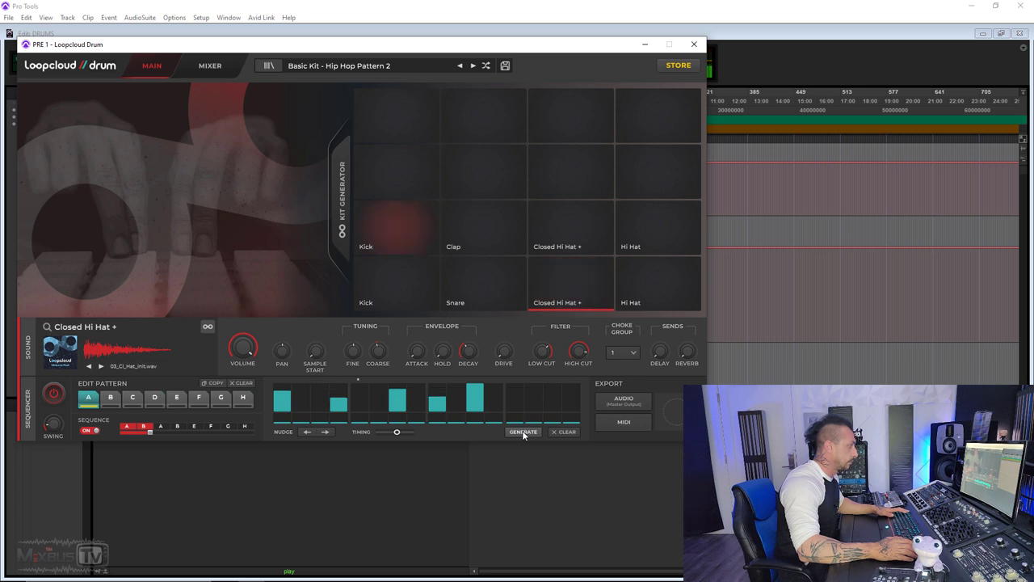
{"action": "left_click", "coordinate": [524, 432]}
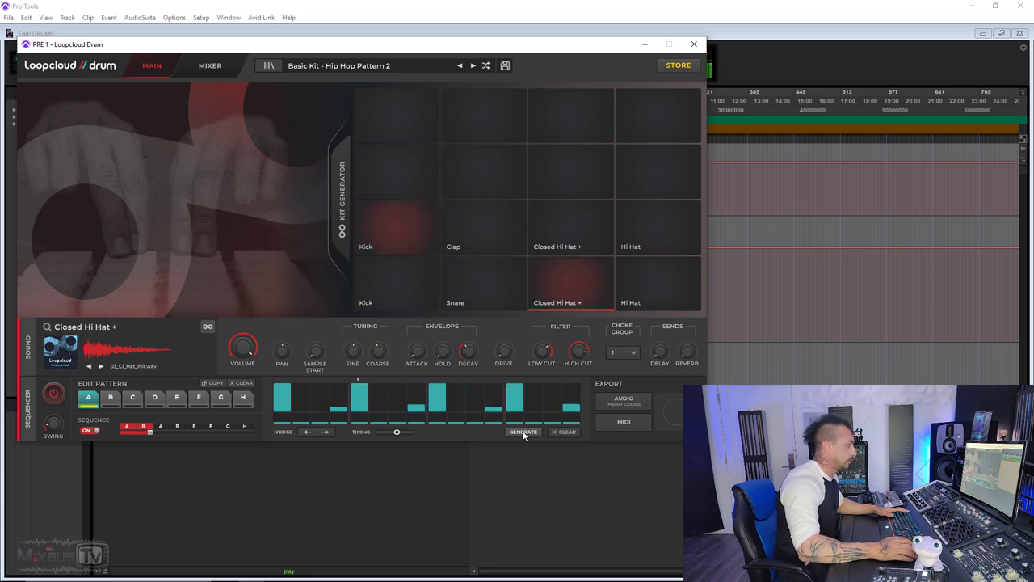
{"action": "left_click", "coordinate": [523, 432]}
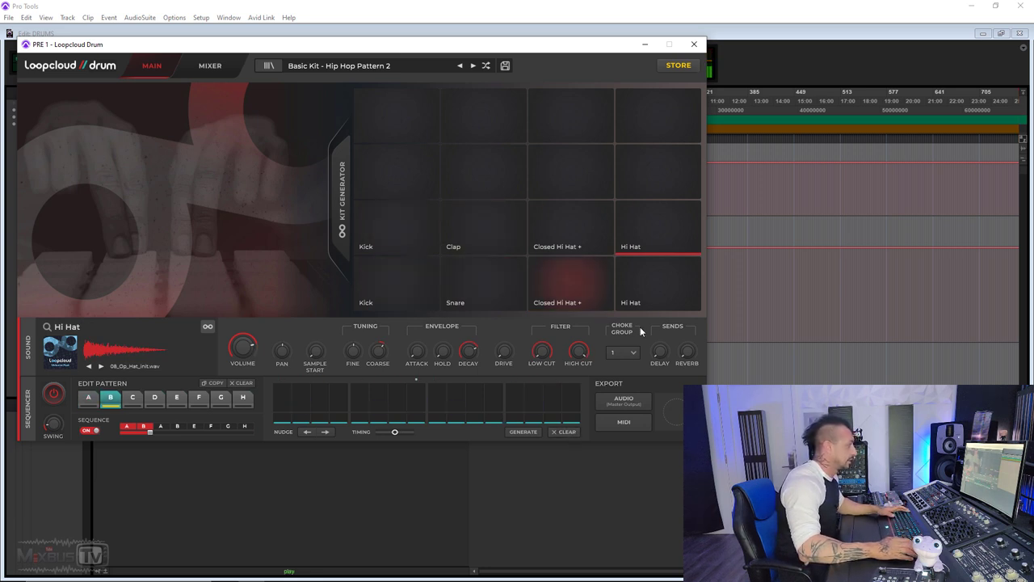
{"action": "left_click", "coordinate": [659, 278]}
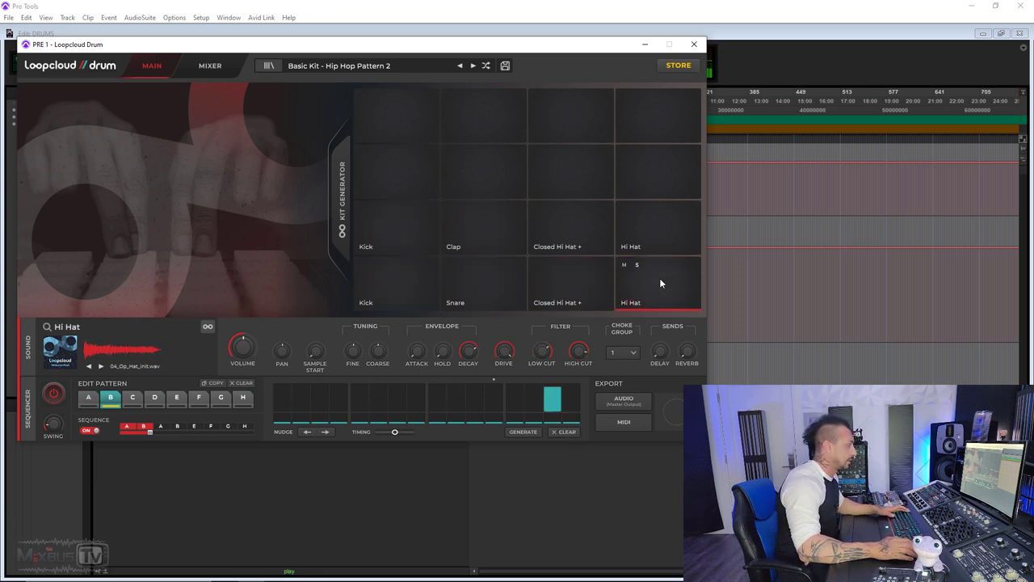
{"action": "left_click", "coordinate": [523, 432]}
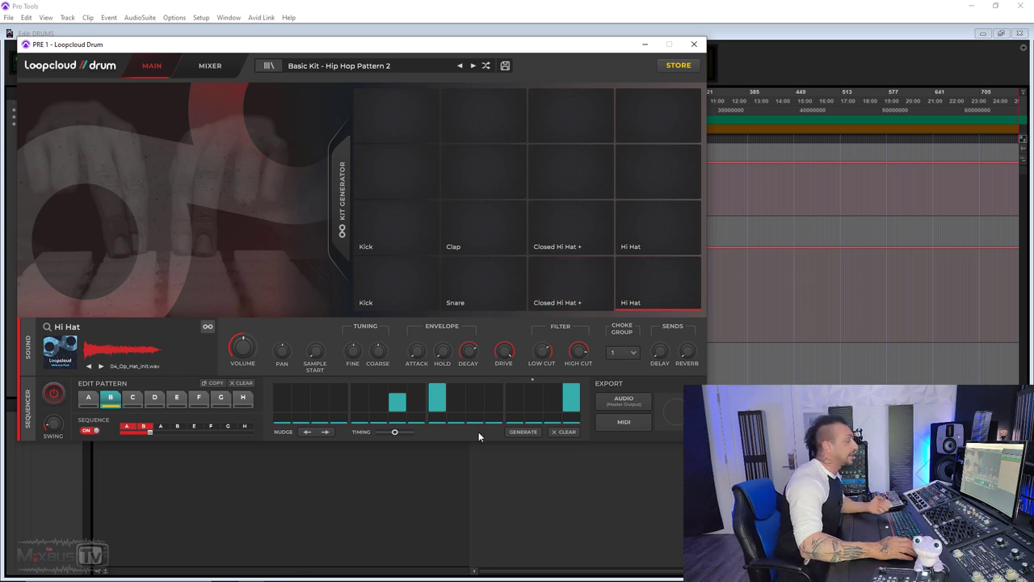
Step: Generate new kits in Kit Generator, restricted to Downloaded content only (fast)
{"action": "left_click", "coordinate": [342, 206]}
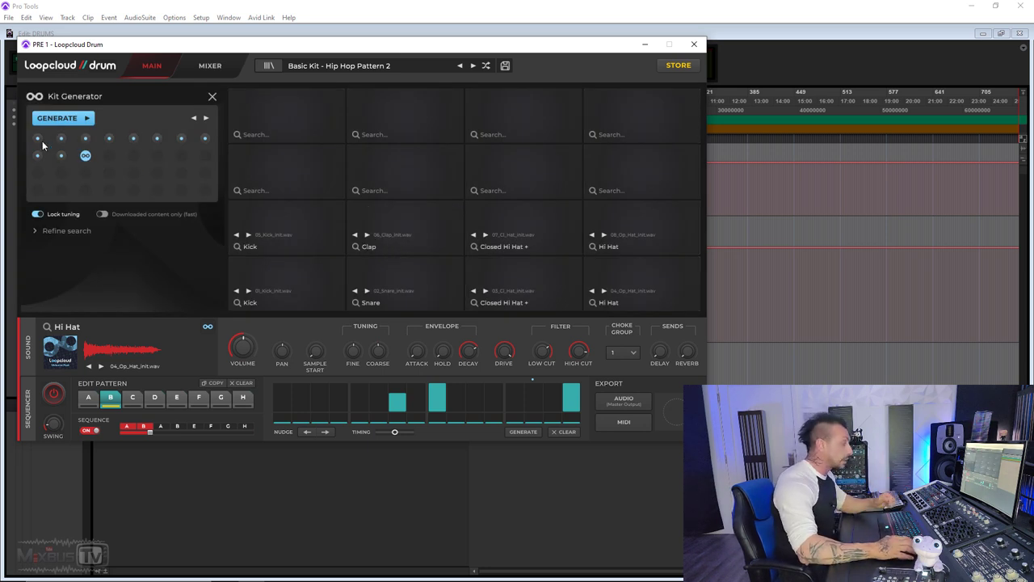
{"action": "left_click", "coordinate": [74, 119]}
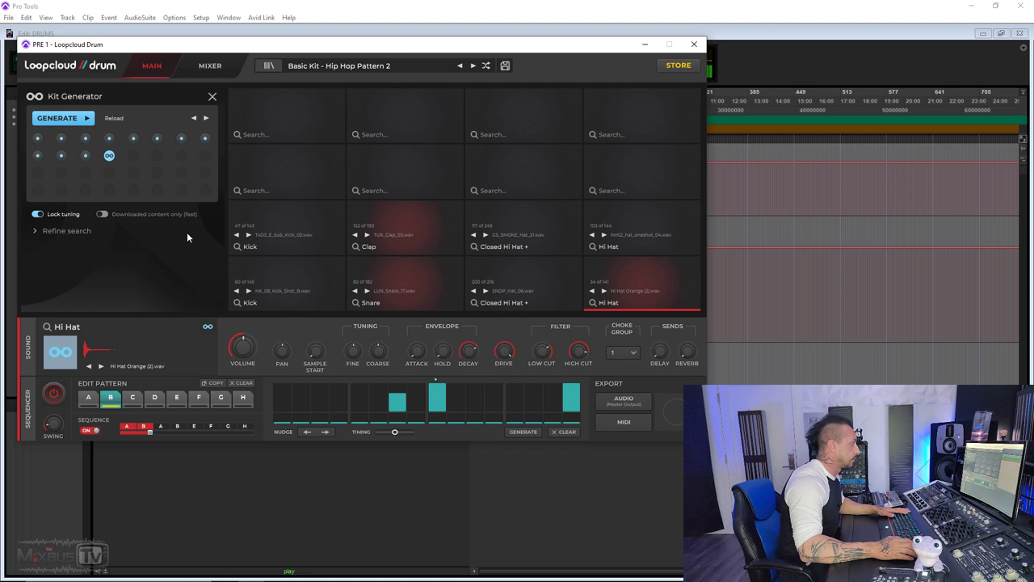
{"action": "left_click", "coordinate": [104, 217]}
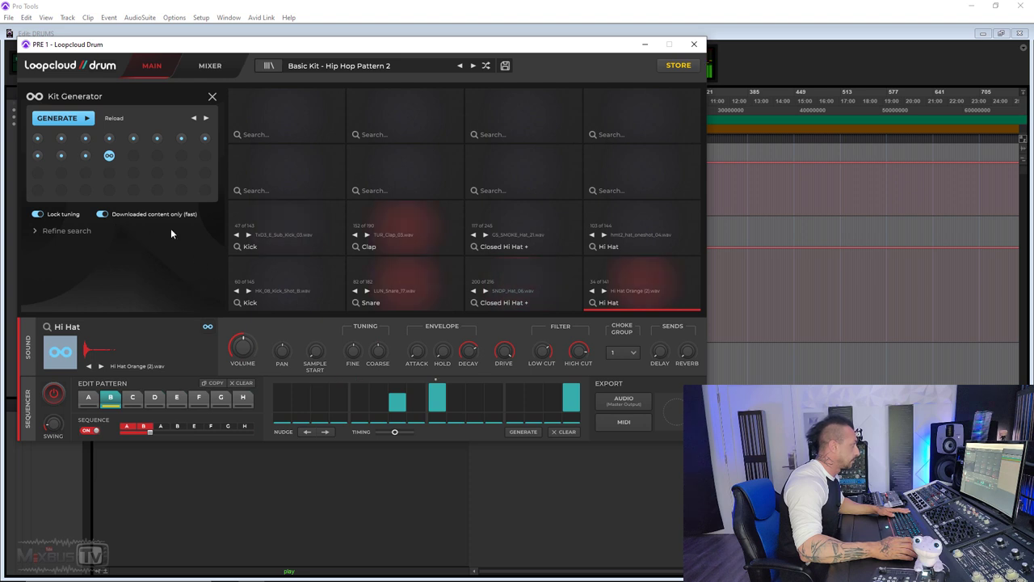
{"action": "left_click", "coordinate": [86, 116]}
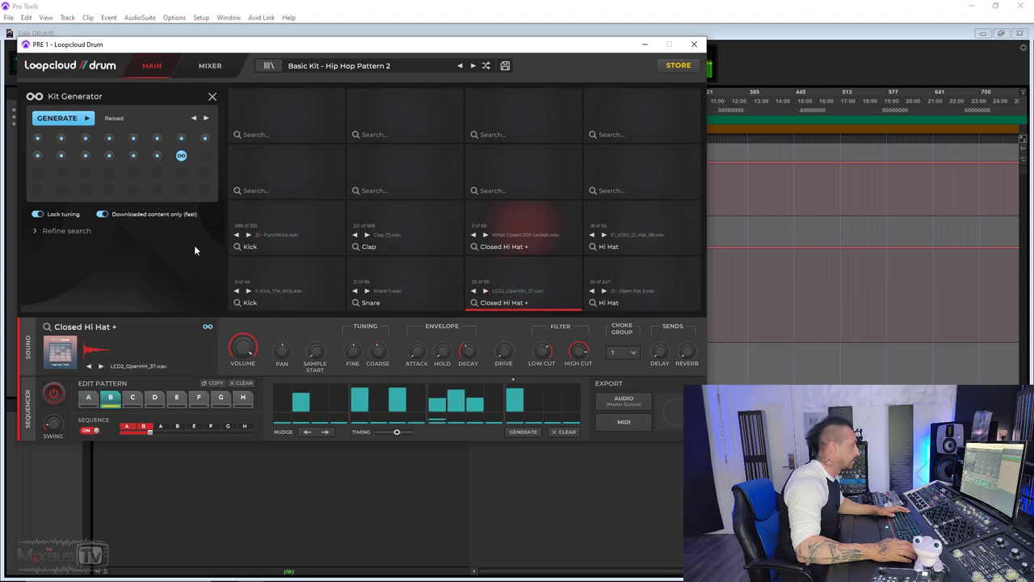
{"action": "left_click", "coordinate": [78, 119]}
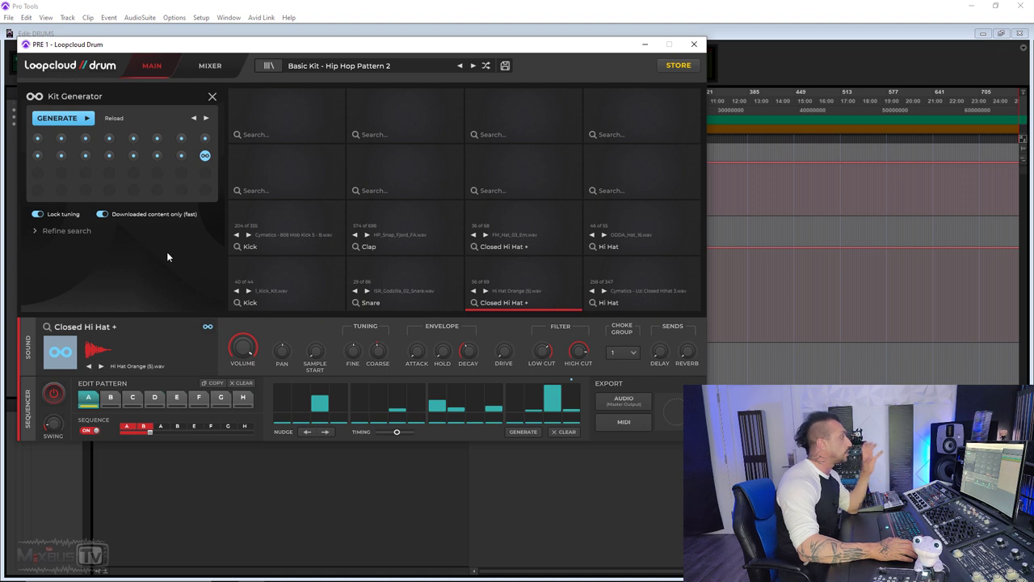
Step: View Hi Hat Orange (5).wav in Loopcloud, then switch the pad to HiHat Closed 021.wav
{"action": "left_click", "coordinate": [79, 350]}
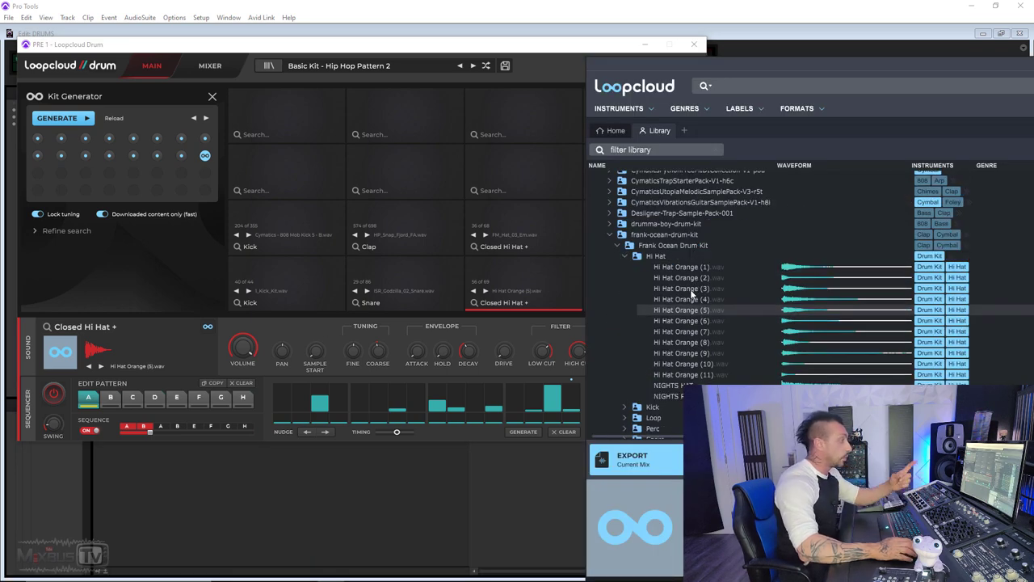
{"action": "left_click", "coordinate": [179, 342]}
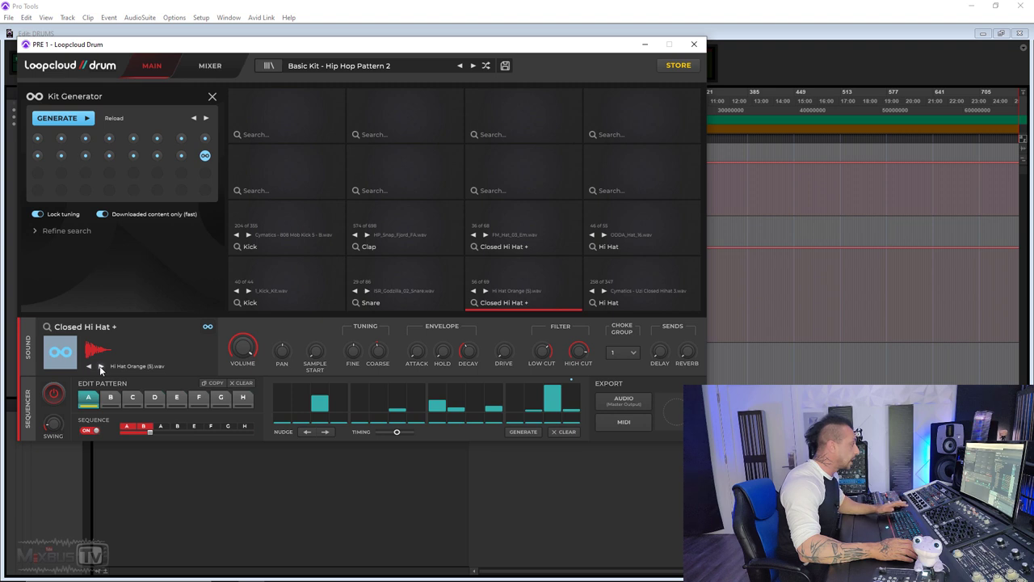
{"action": "left_click", "coordinate": [100, 367]}
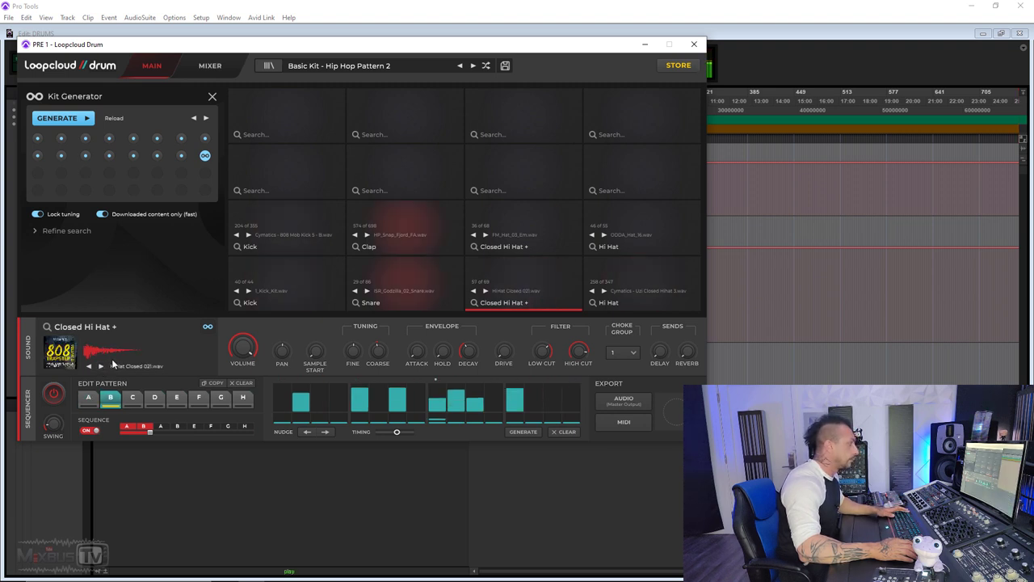
Step: Load a Chord-tagged sample on the empty pad and step through to 13_F_Chord_Trapped.wav
{"action": "left_click", "coordinate": [605, 192]}
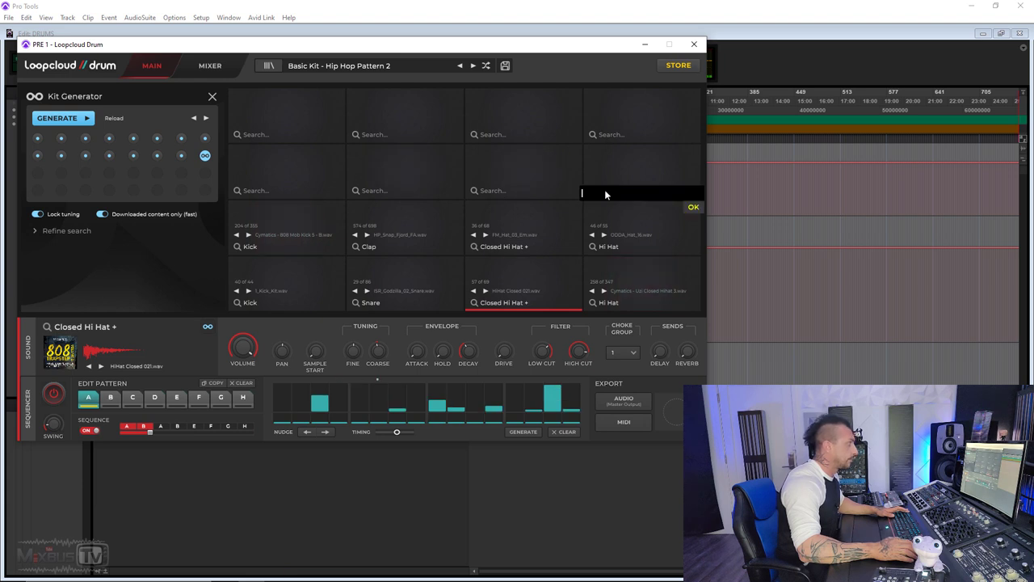
{"action": "type", "text": "chor"}
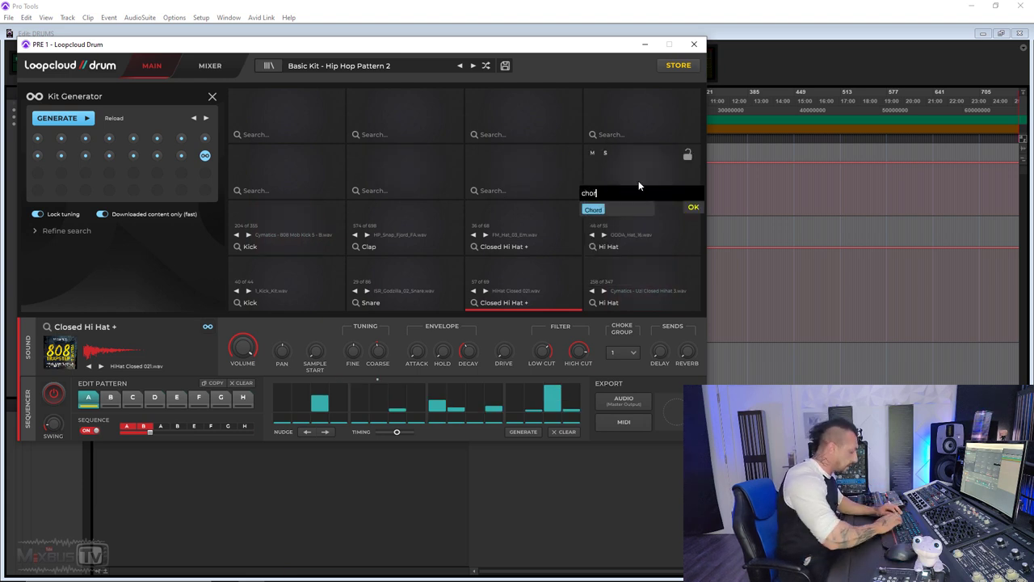
{"action": "key", "text": "Return"}
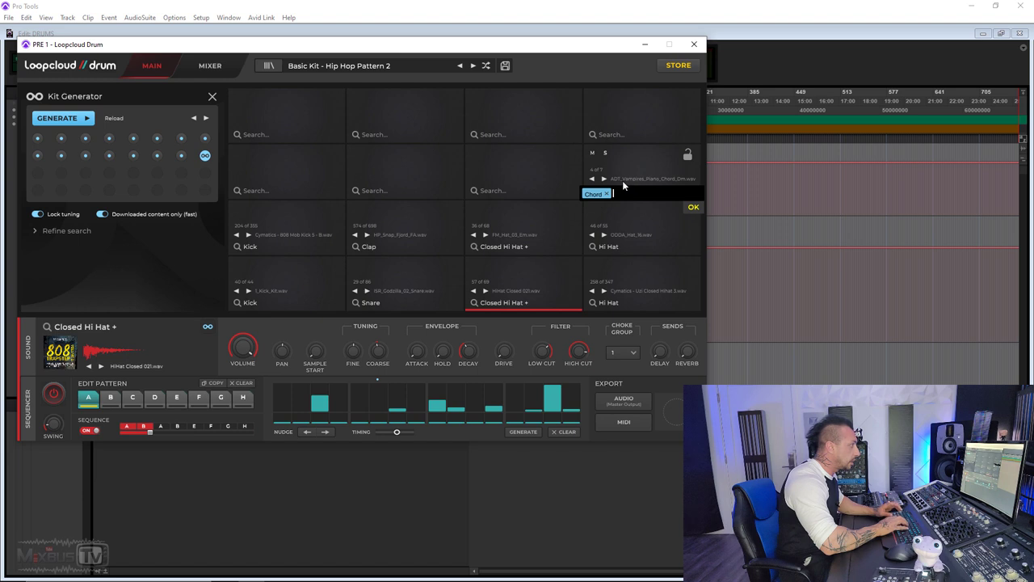
{"action": "key", "text": "Return"}
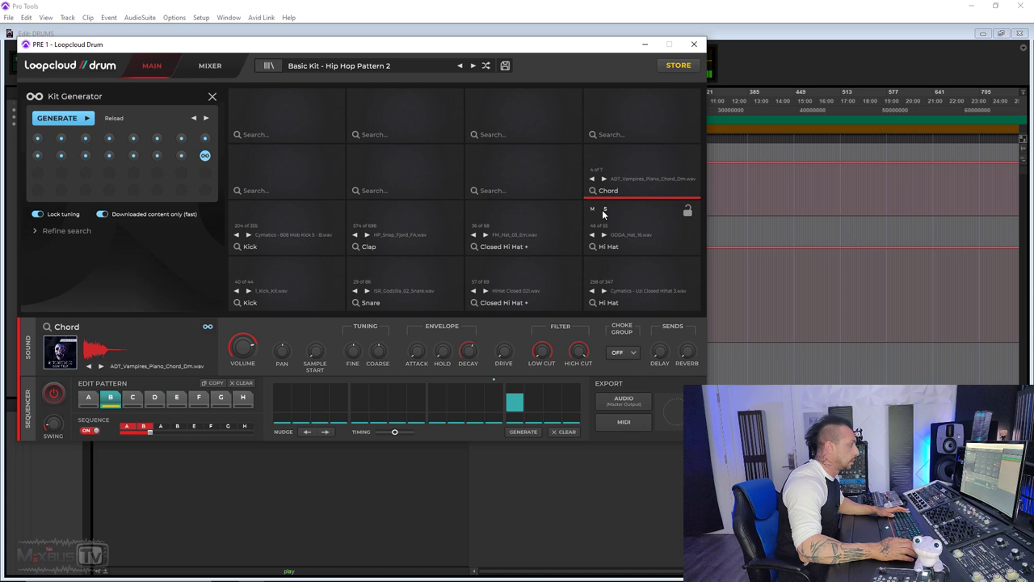
{"action": "left_click", "coordinate": [604, 179]}
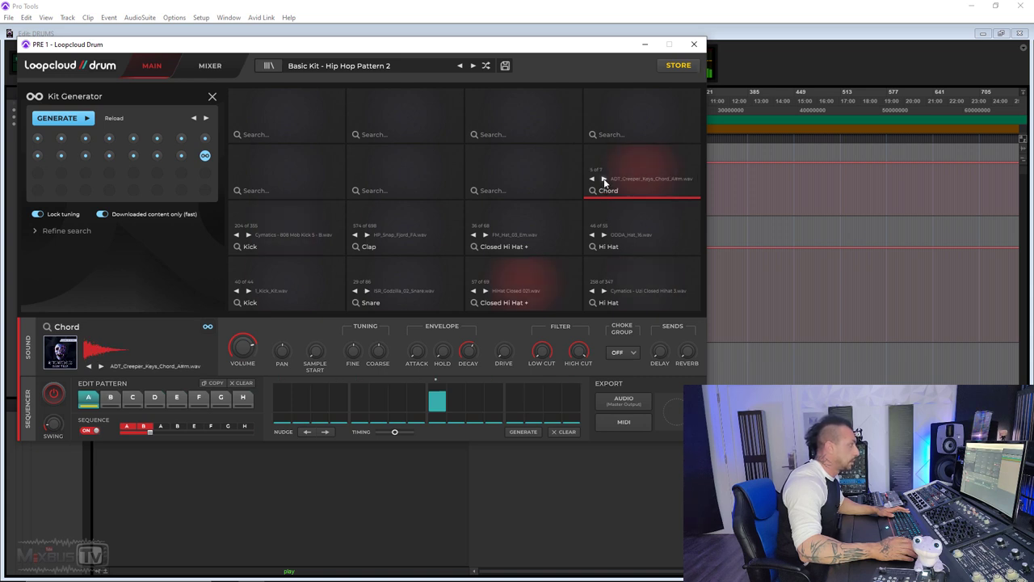
{"action": "left_click", "coordinate": [604, 178]}
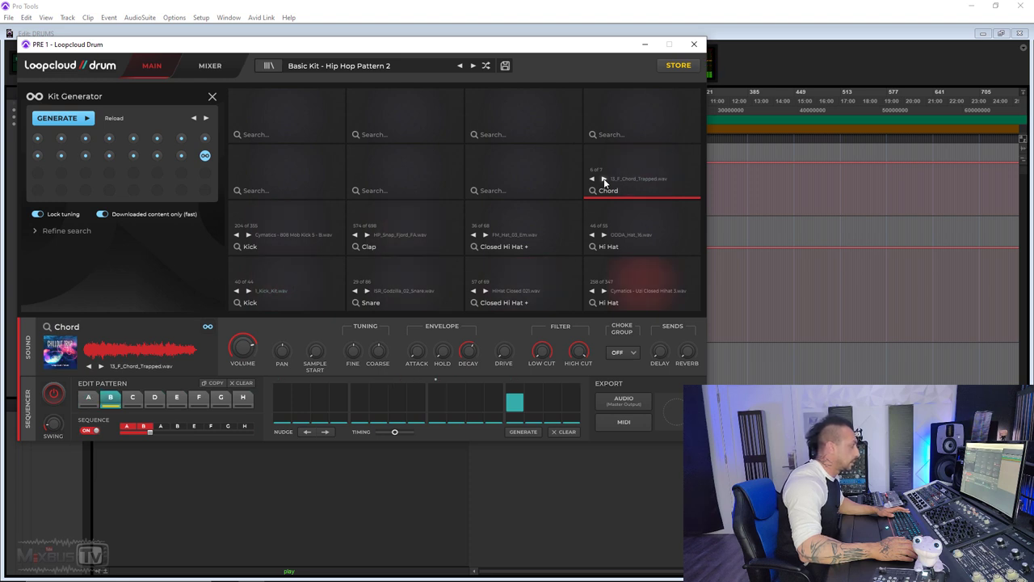
Step: Search 'sub' on the empty pad beside Chord to load the SubbassK02 sub-bass sample
{"action": "left_click", "coordinate": [503, 186]}
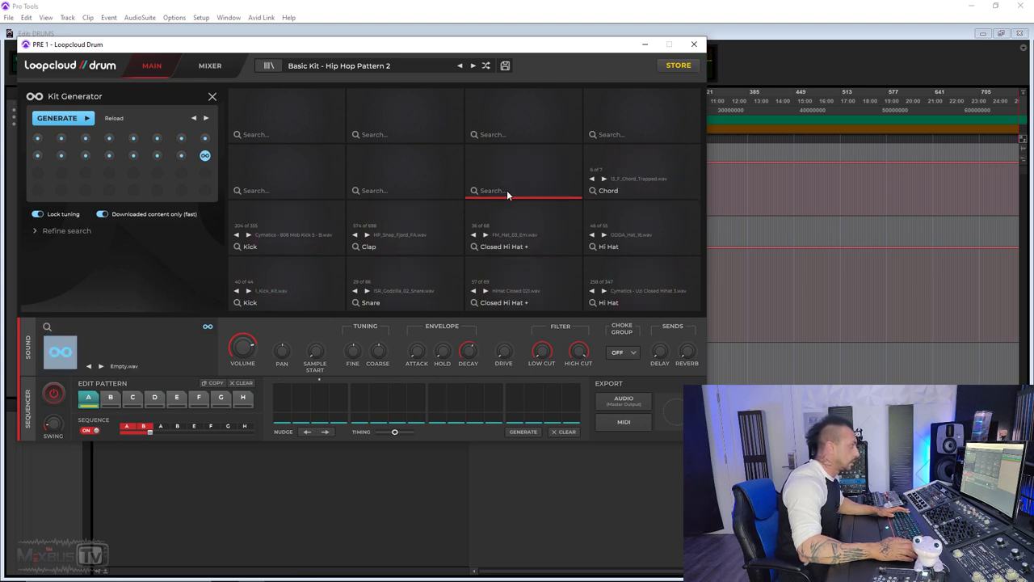
{"action": "type", "text": "sub"}
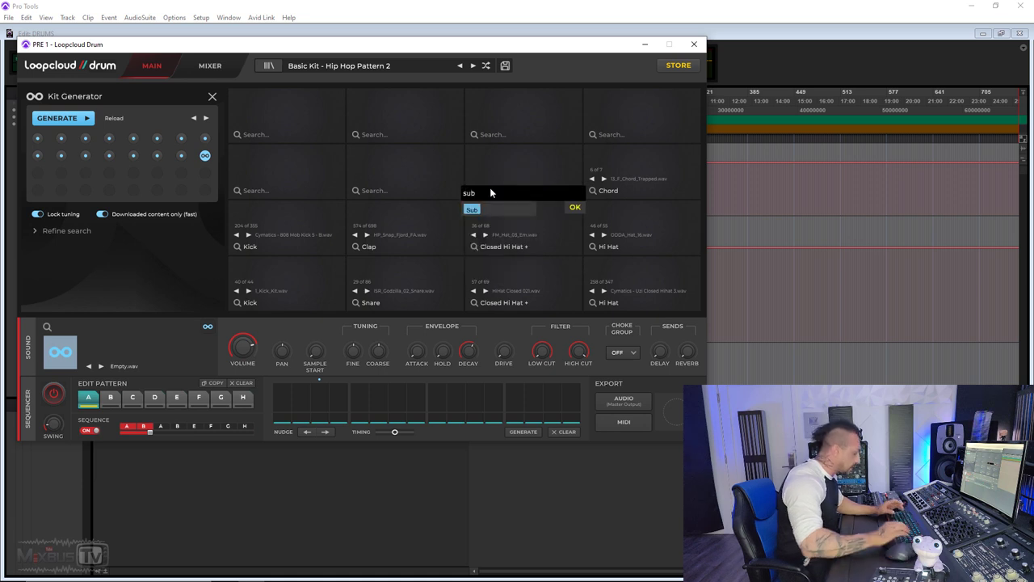
{"action": "key", "text": "Return"}
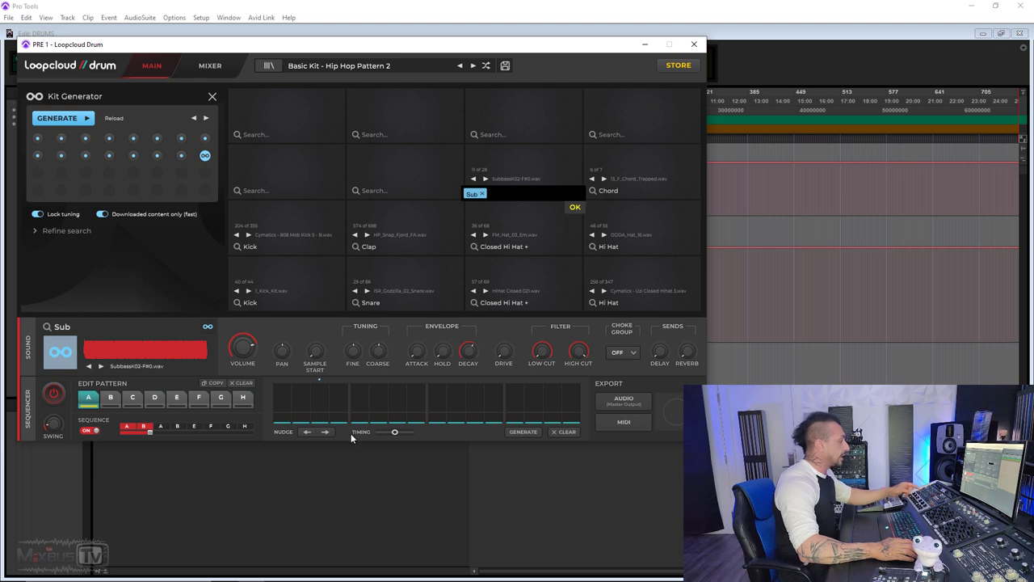
{"action": "mouse_move", "coordinate": [380, 578]}
{"action": "left_click", "coordinate": [336, 571]}
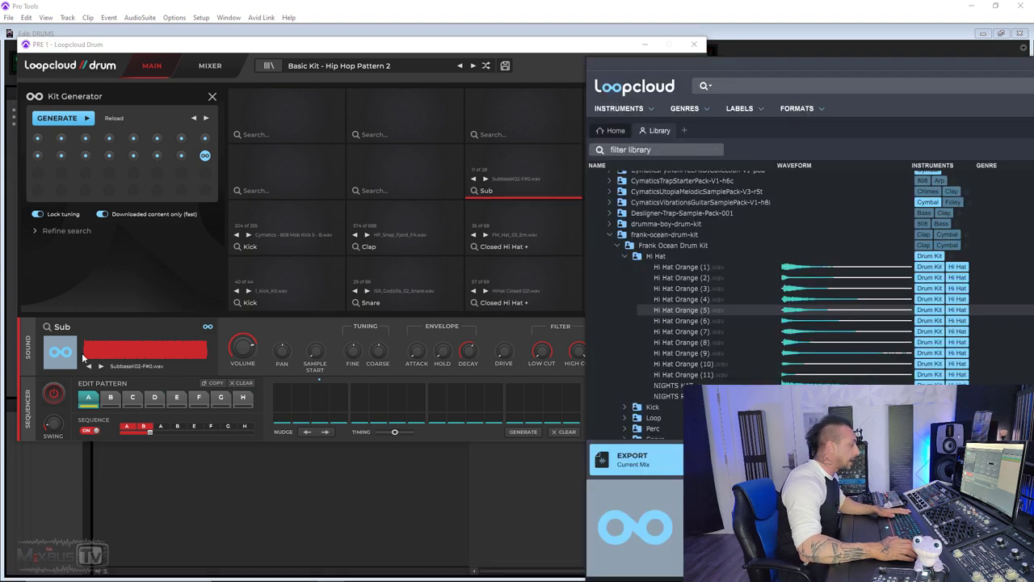
{"action": "left_click", "coordinate": [395, 437]}
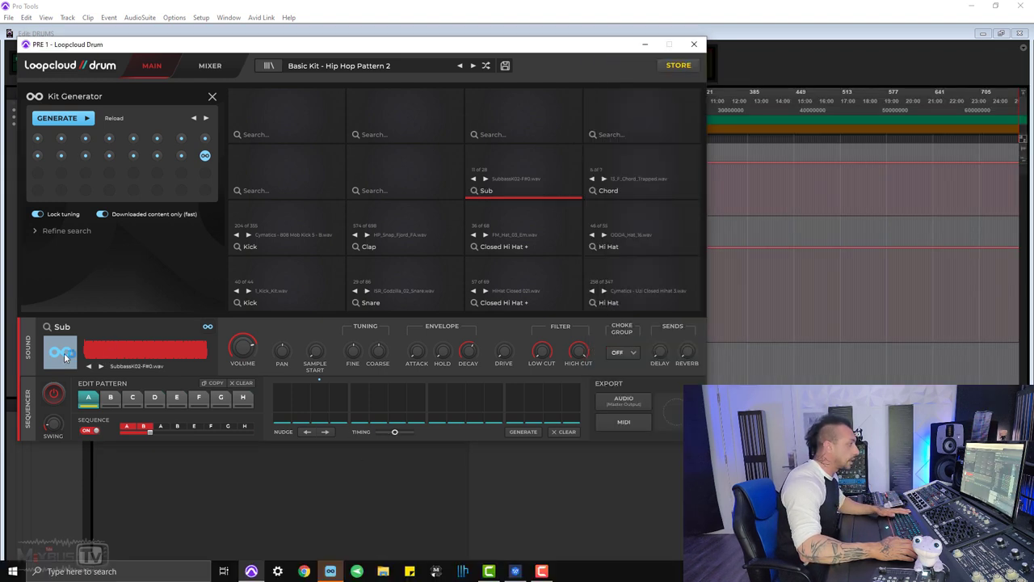
Step: Add two Sub bass hits to the pattern and mute the Chord pad
{"action": "left_click", "coordinate": [514, 402]}
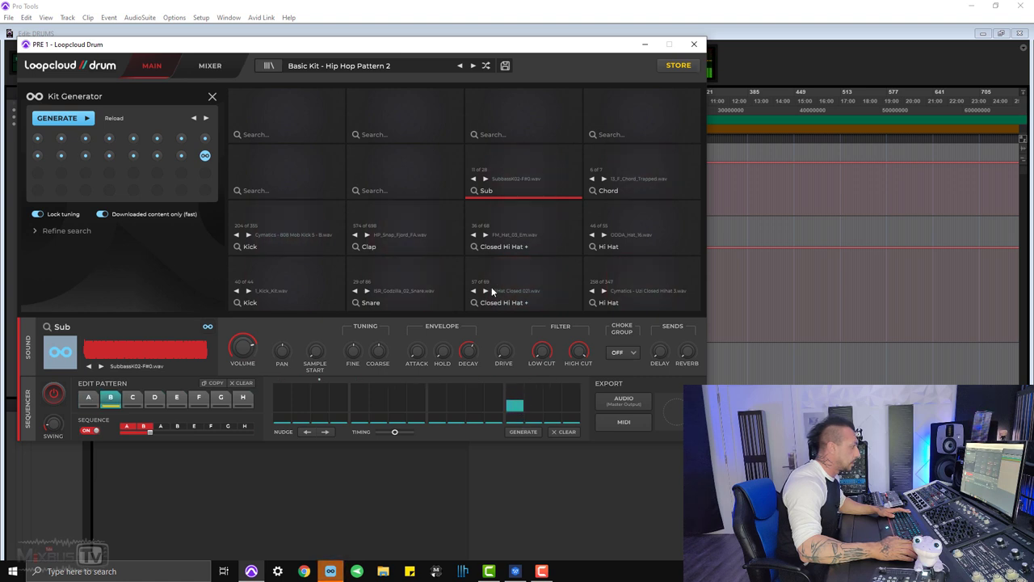
{"action": "left_click", "coordinate": [361, 400]}
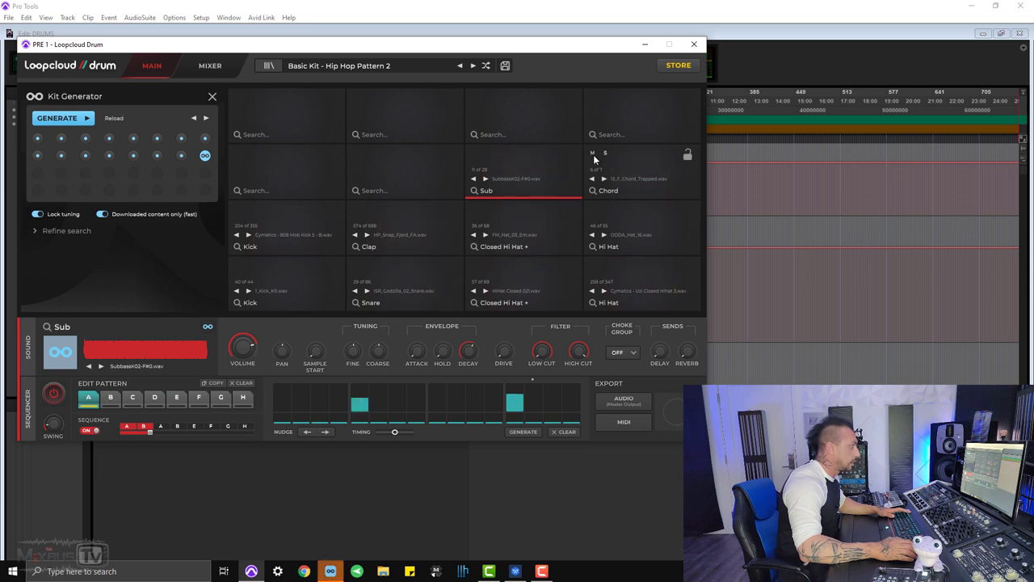
{"action": "left_click", "coordinate": [592, 153]}
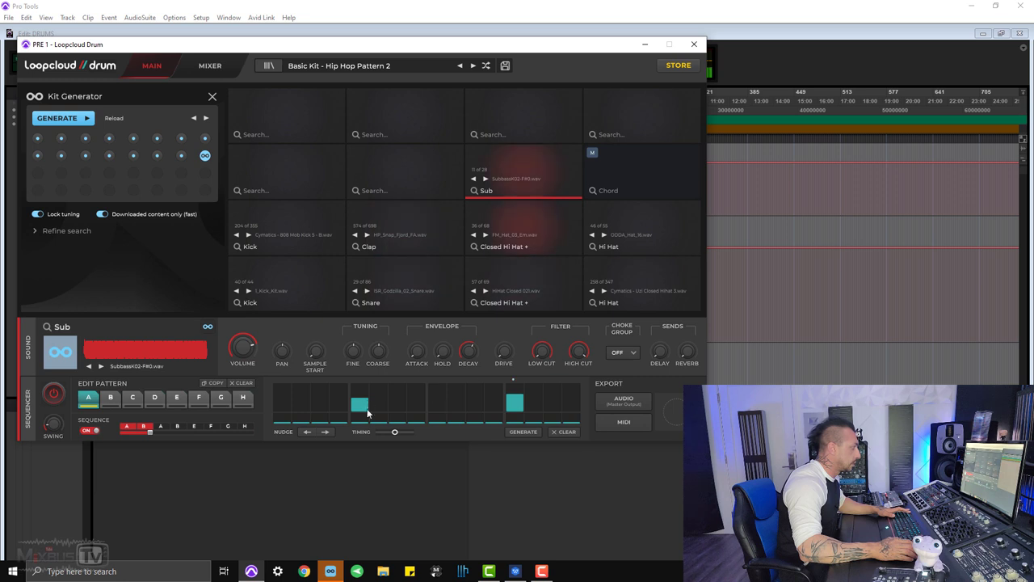
Step: Add a Sub hit in pattern B and switch the Chord pad to Dreary_Piano_Chord_Am
{"action": "left_click", "coordinate": [414, 404]}
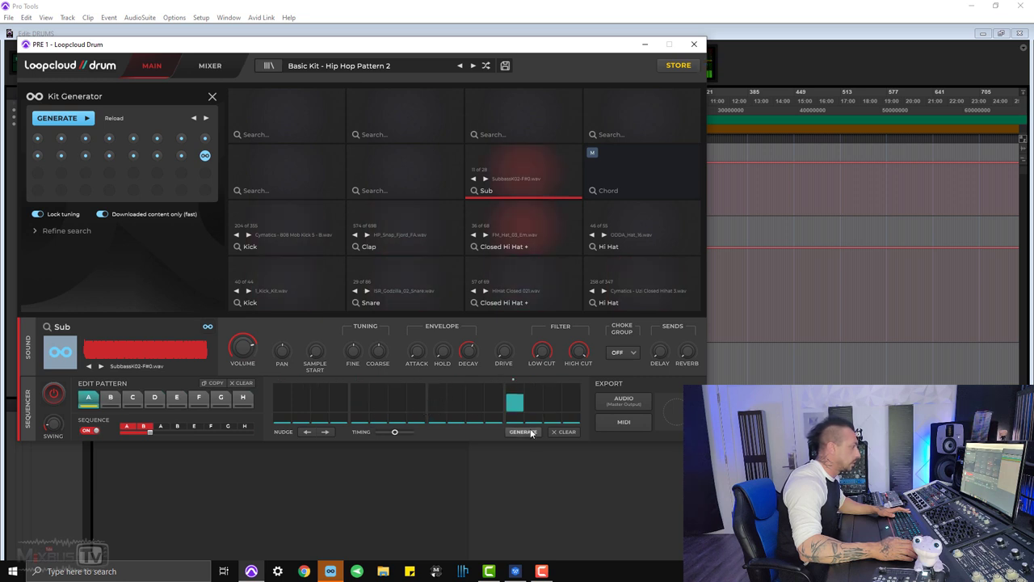
{"action": "mouse_move", "coordinate": [590, 155]}
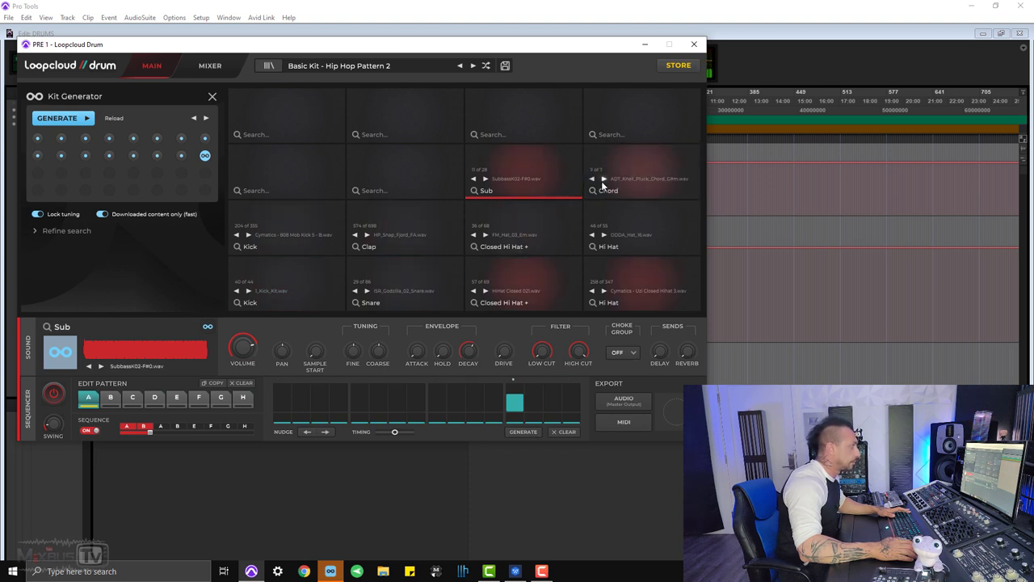
{"action": "left_click", "coordinate": [603, 179]}
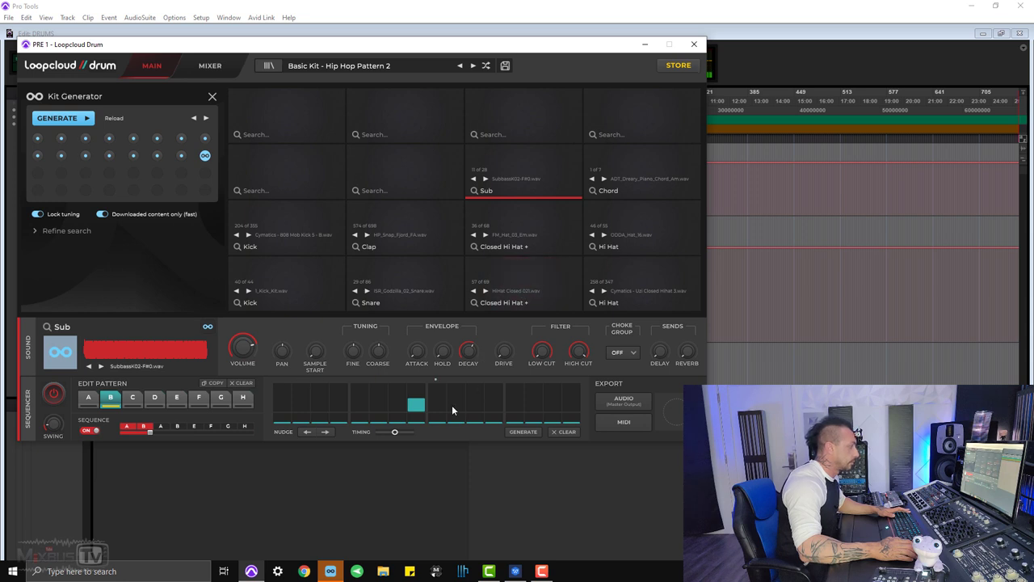
{"action": "left_click", "coordinate": [371, 488]}
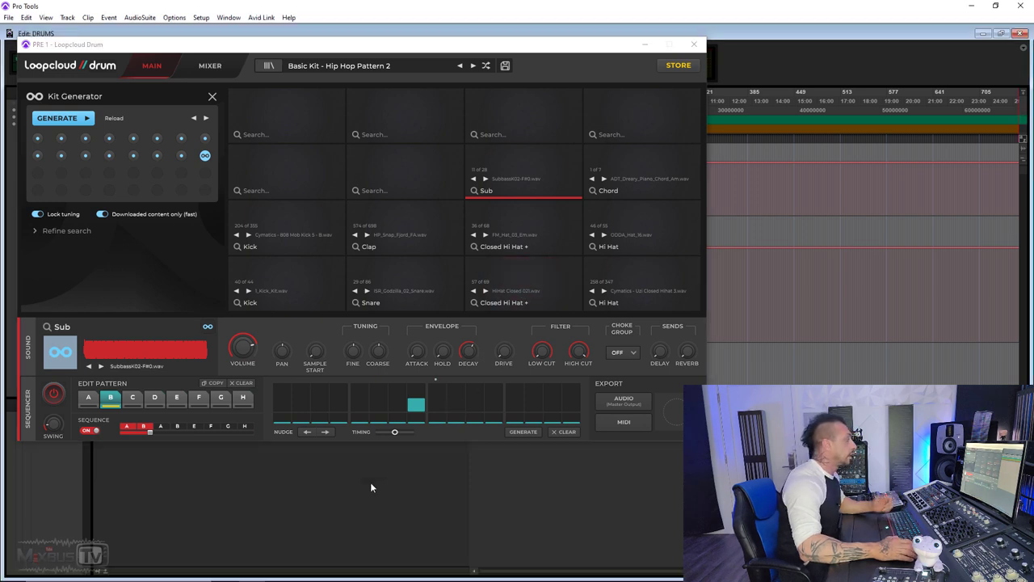
Step: Replace the Kick pad's SBT_Kick_10 with BTH_kick_sumo.wav dragged from the Loopcloud library
{"action": "left_click", "coordinate": [276, 226]}
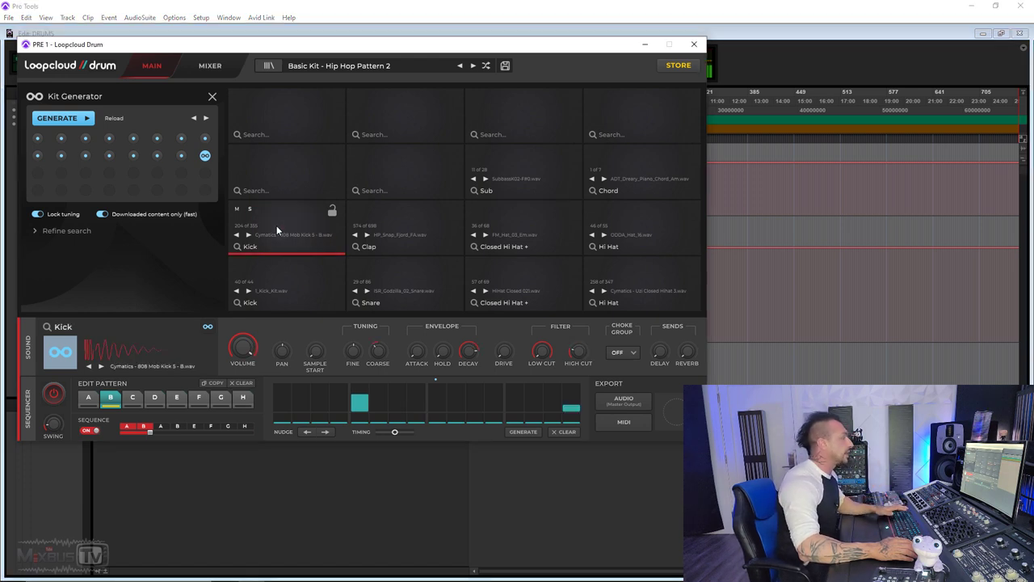
{"action": "left_click", "coordinate": [102, 366]}
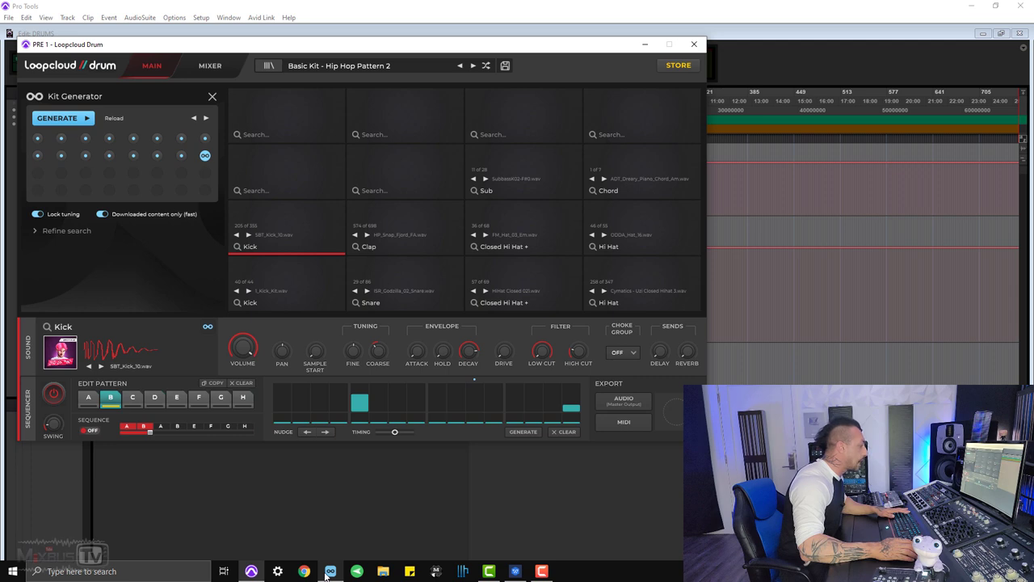
{"action": "left_click", "coordinate": [330, 572]}
{"action": "scroll", "coordinate": [588, 259], "scroll_direction": "down", "scroll_amount": 1}
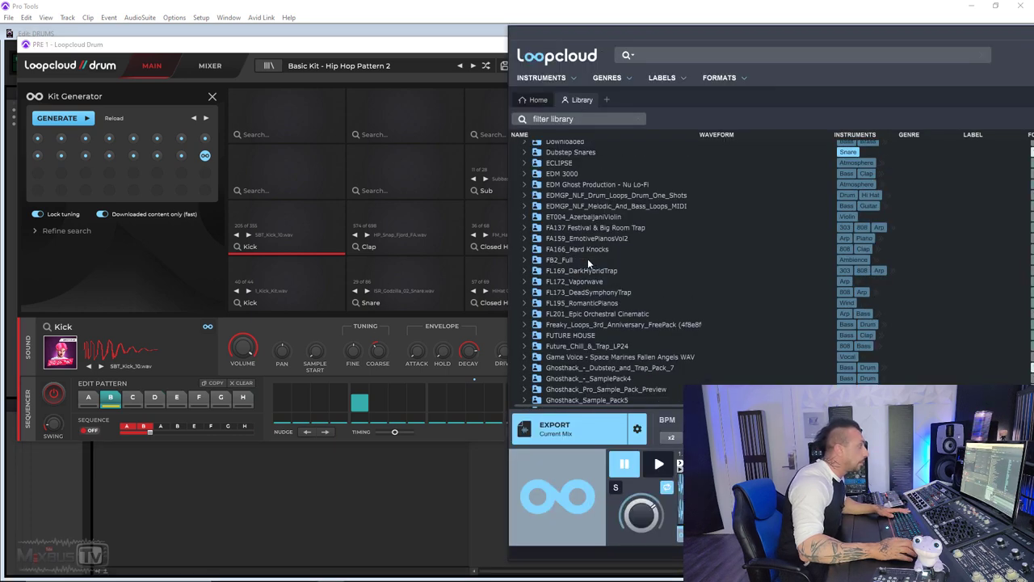
{"action": "left_click_drag", "start_coordinate": [628, 278], "coordinate": [307, 235]}
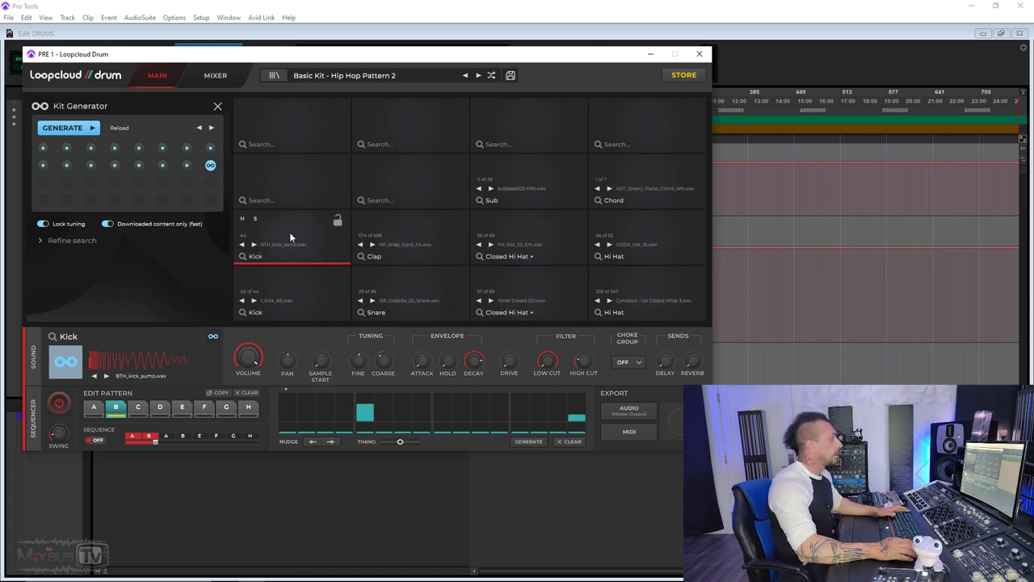
Step: Load the Kicks & Snares kit from the Trap EXP pack
{"action": "left_click", "coordinate": [274, 76]}
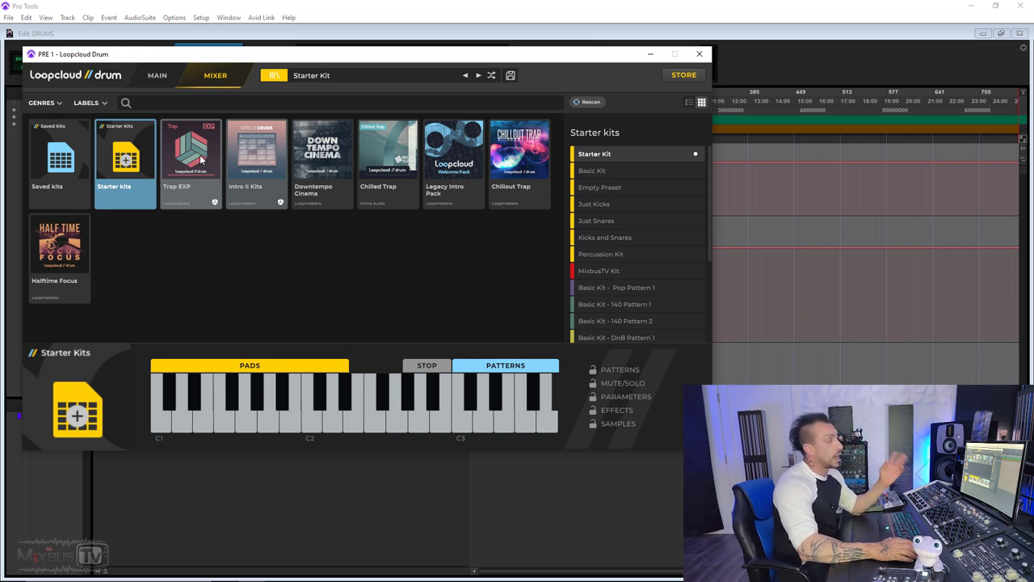
{"action": "left_click", "coordinate": [201, 161]}
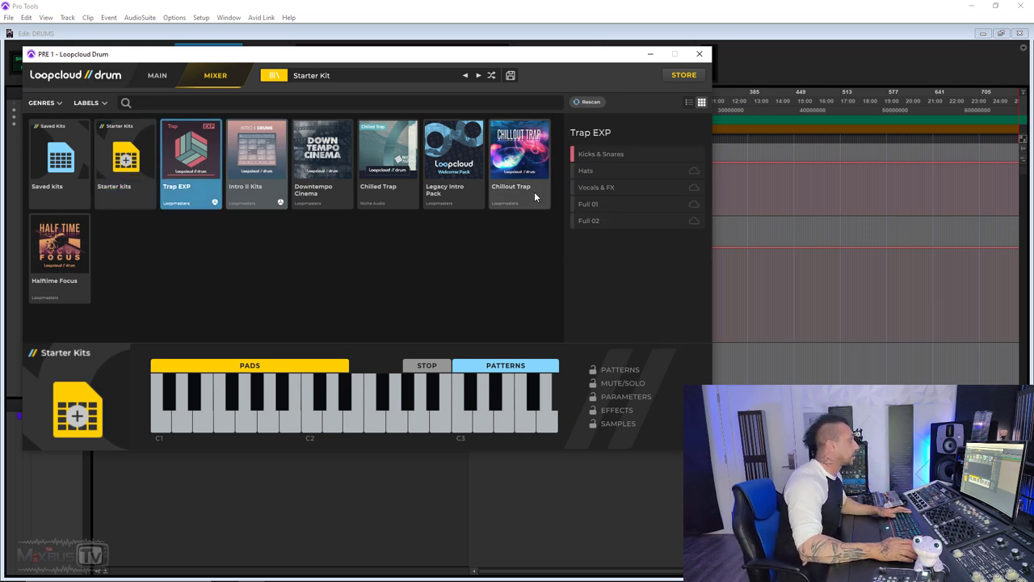
{"action": "left_click", "coordinate": [606, 154]}
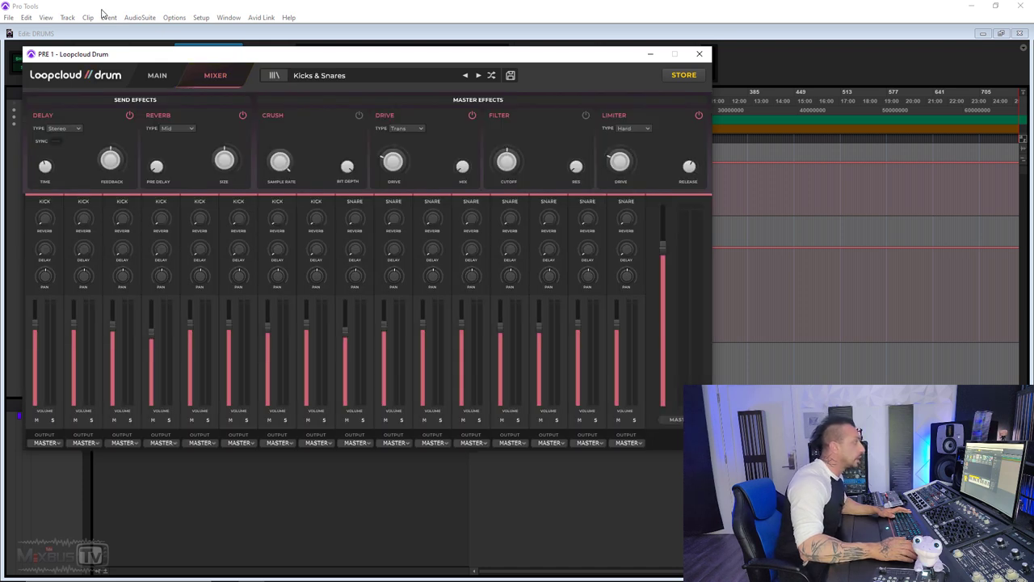
{"action": "left_click", "coordinate": [156, 76]}
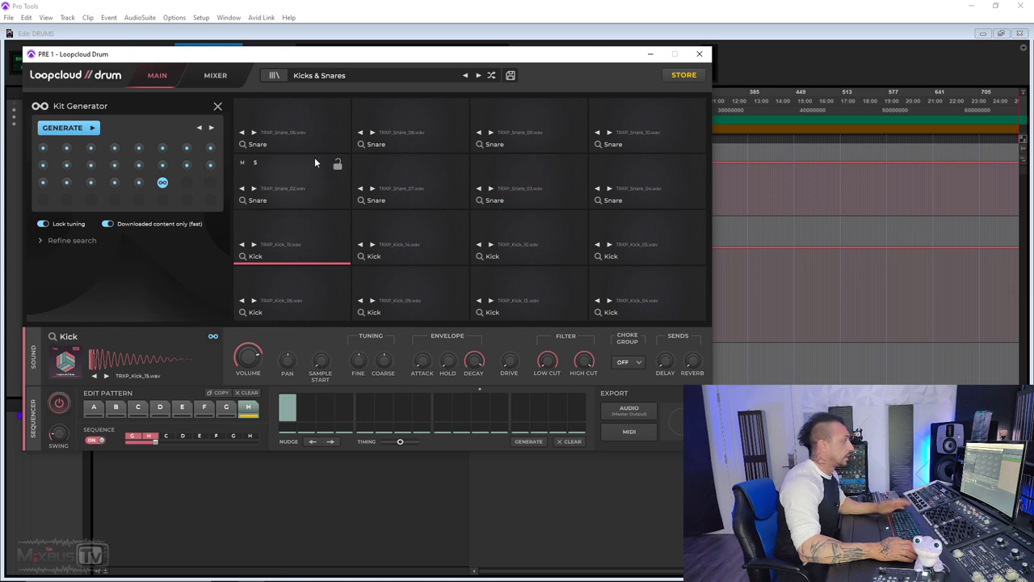
Step: Audition the eight TRXP snare pads in the top two rows
{"action": "left_click", "coordinate": [304, 115]}
{"action": "left_click", "coordinate": [425, 118]}
{"action": "left_click", "coordinate": [514, 117]}
{"action": "left_click", "coordinate": [605, 117]}
{"action": "left_click", "coordinate": [614, 174]}
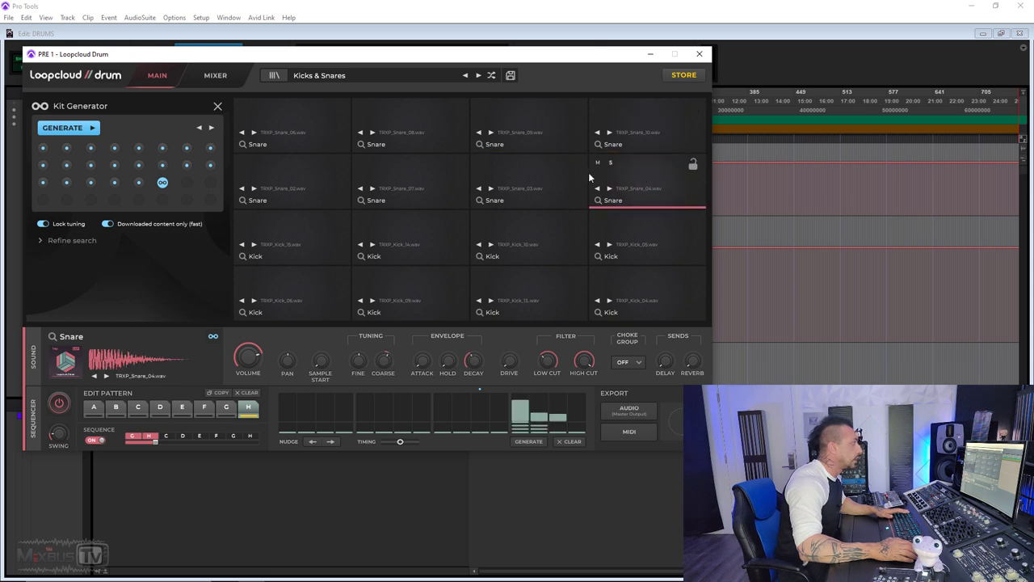
{"action": "left_click", "coordinate": [518, 174]}
{"action": "left_click", "coordinate": [433, 177]}
{"action": "left_click", "coordinate": [338, 174]}
Step: Audition the kick pads in the bottom two rows
{"action": "left_click", "coordinate": [339, 235]}
{"action": "left_click", "coordinate": [404, 240]}
{"action": "left_click", "coordinate": [510, 230]}
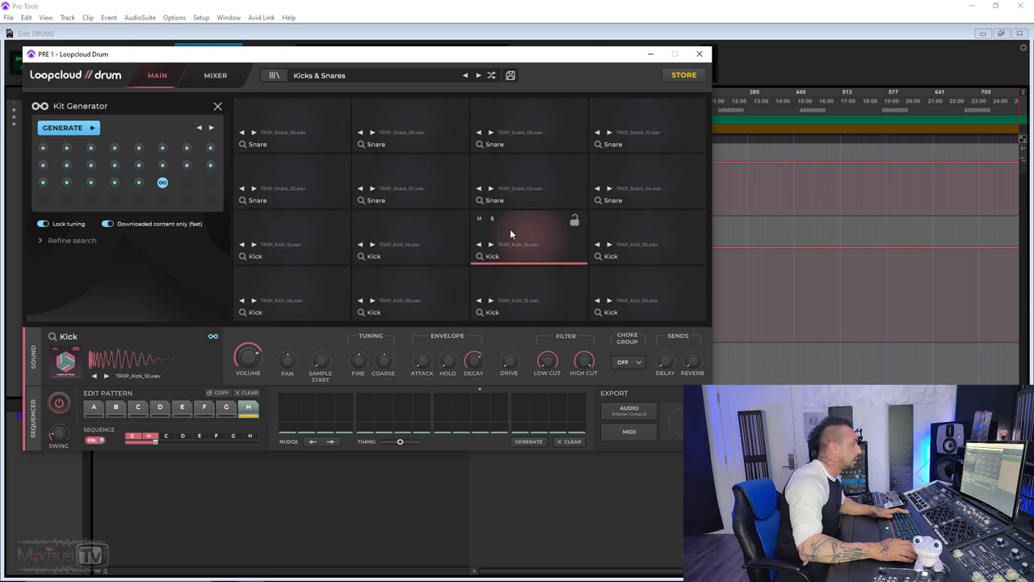
{"action": "left_click", "coordinate": [613, 237]}
{"action": "left_click", "coordinate": [602, 279]}
{"action": "left_click", "coordinate": [548, 287]}
{"action": "left_click", "coordinate": [426, 289]}
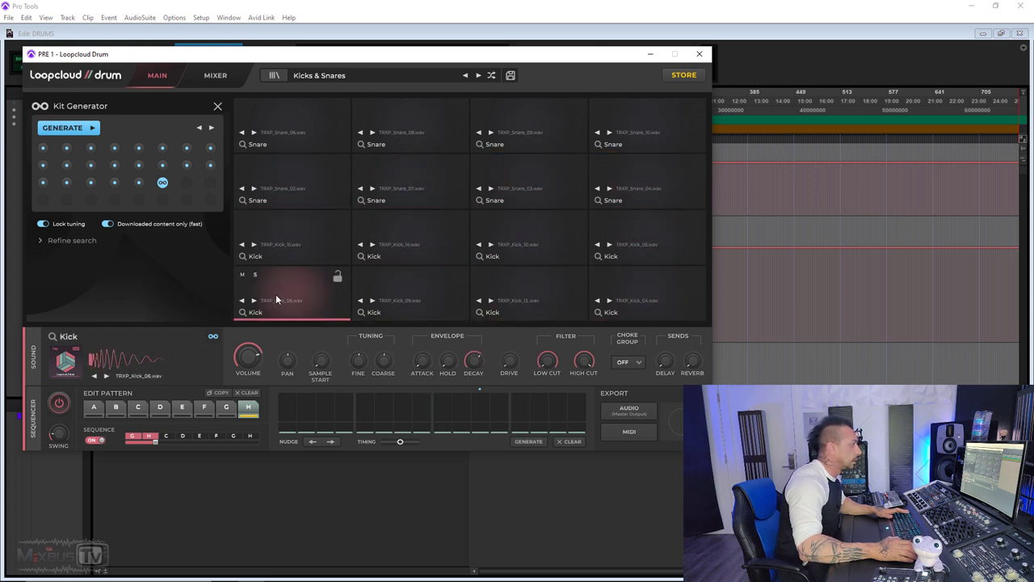
Step: Load Trap EXP's Vocals & FX kit and return to the pads
{"action": "left_click", "coordinate": [274, 75]}
{"action": "left_click", "coordinate": [602, 186]}
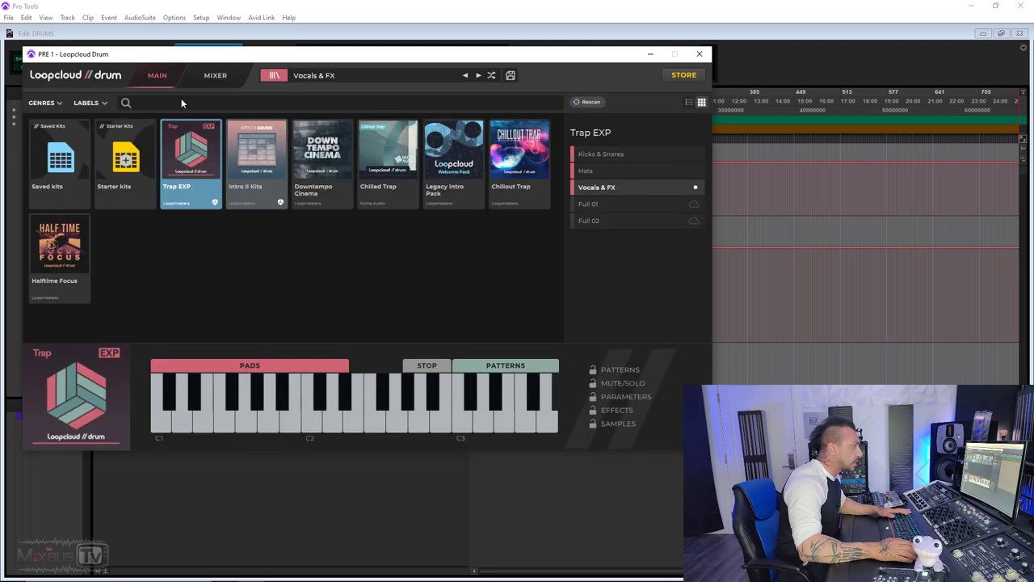
{"action": "left_click", "coordinate": [157, 75]}
Step: Audition the effects pads, including TRXP_FX_11, FX_06, XO_Krunk_Fx_Gun and FX_09
{"action": "left_click", "coordinate": [267, 117]}
{"action": "left_click", "coordinate": [404, 120]}
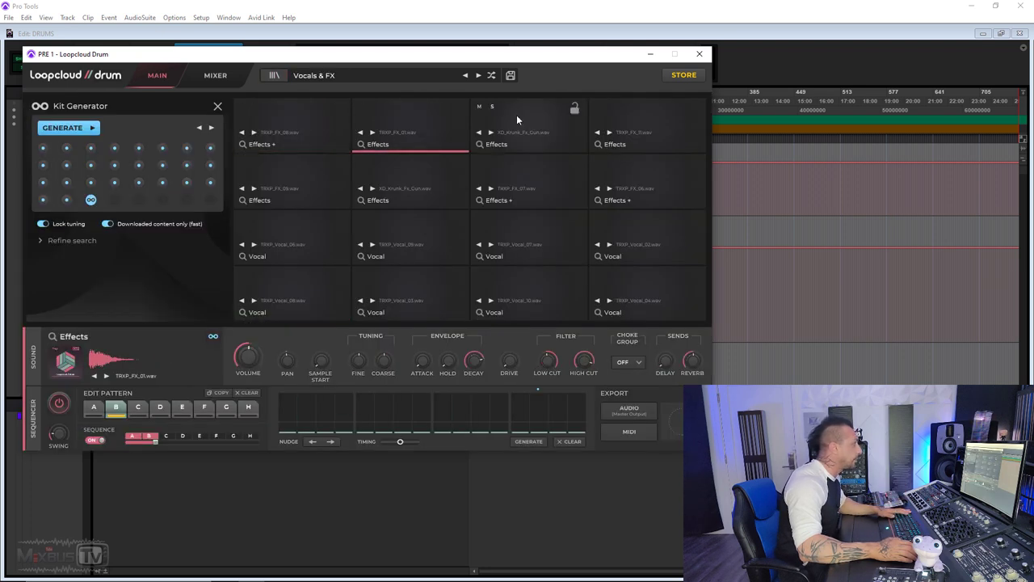
{"action": "left_click", "coordinate": [517, 115]}
{"action": "left_click", "coordinate": [619, 115]}
{"action": "left_click", "coordinate": [615, 171]}
{"action": "left_click", "coordinate": [404, 179]}
{"action": "left_click", "coordinate": [294, 176]}
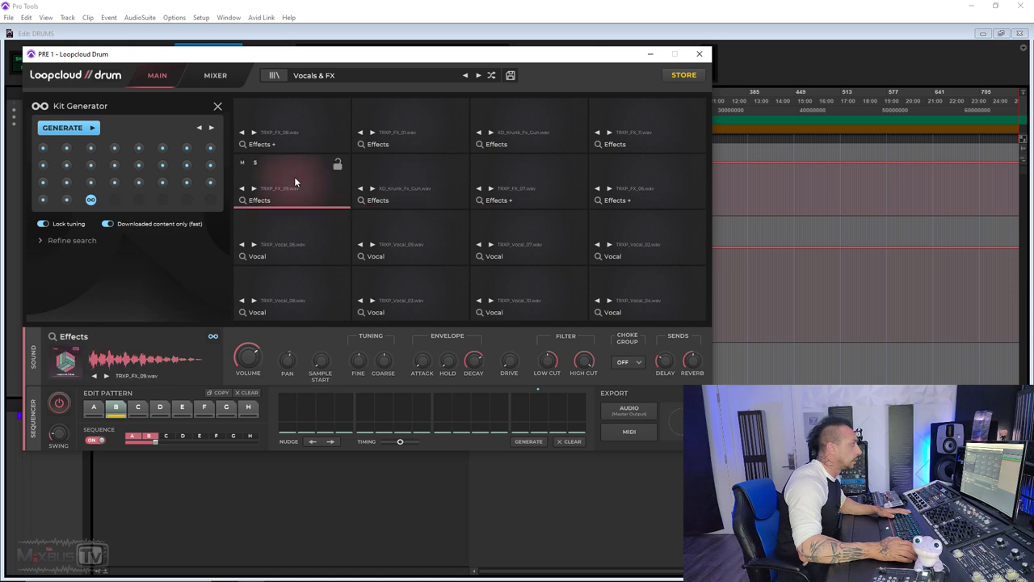
Step: Audition the Vocal pads 06, 09, 07, 02, 04, 10, 03 and 08
{"action": "left_click", "coordinate": [302, 231]}
{"action": "left_click", "coordinate": [413, 233]}
{"action": "left_click", "coordinate": [525, 232]}
{"action": "left_click", "coordinate": [639, 230]}
{"action": "left_click", "coordinate": [610, 270]}
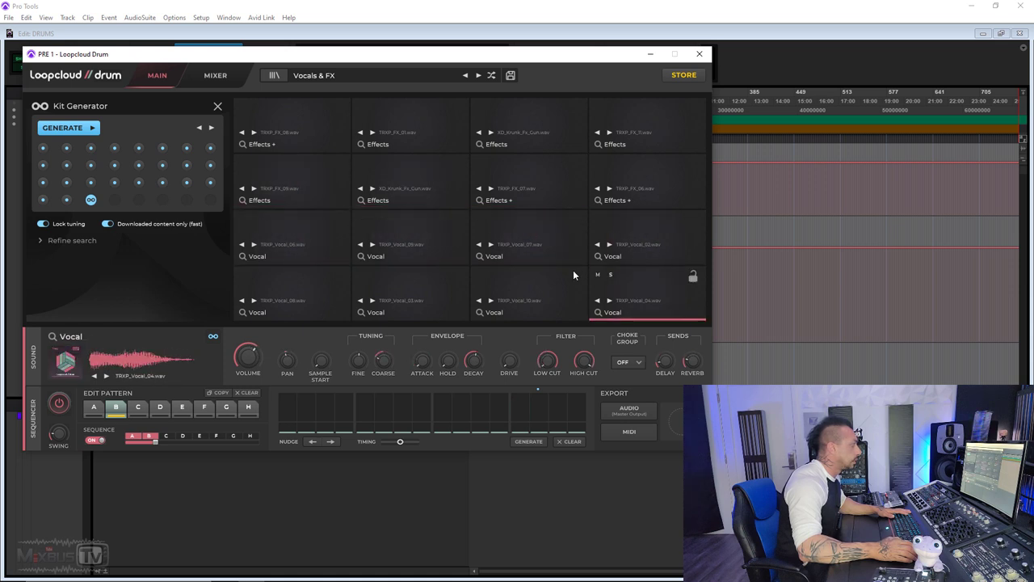
{"action": "left_click", "coordinate": [517, 272]}
{"action": "left_click", "coordinate": [431, 276]}
{"action": "left_click", "coordinate": [321, 280]}
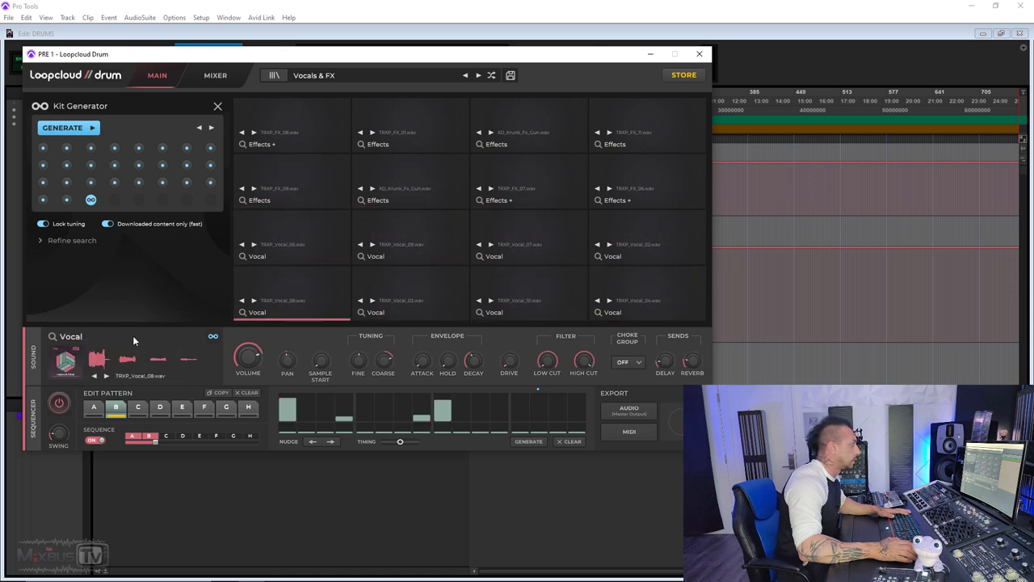
Step: Load Trap EXP's Full 01 kit and show its mixer page
{"action": "left_click", "coordinate": [75, 366]}
{"action": "left_click", "coordinate": [256, 167]}
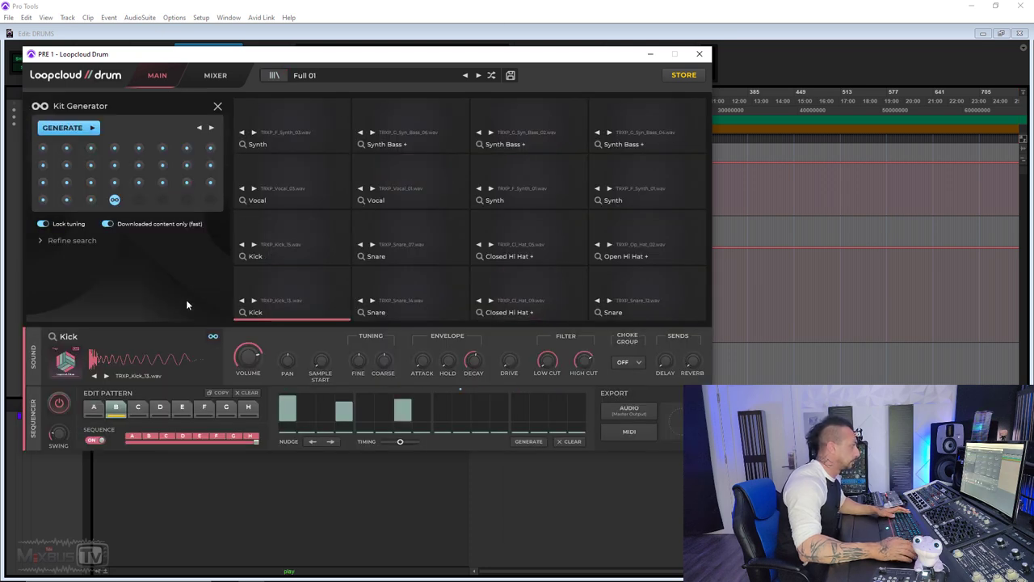
{"action": "left_click", "coordinate": [329, 75]}
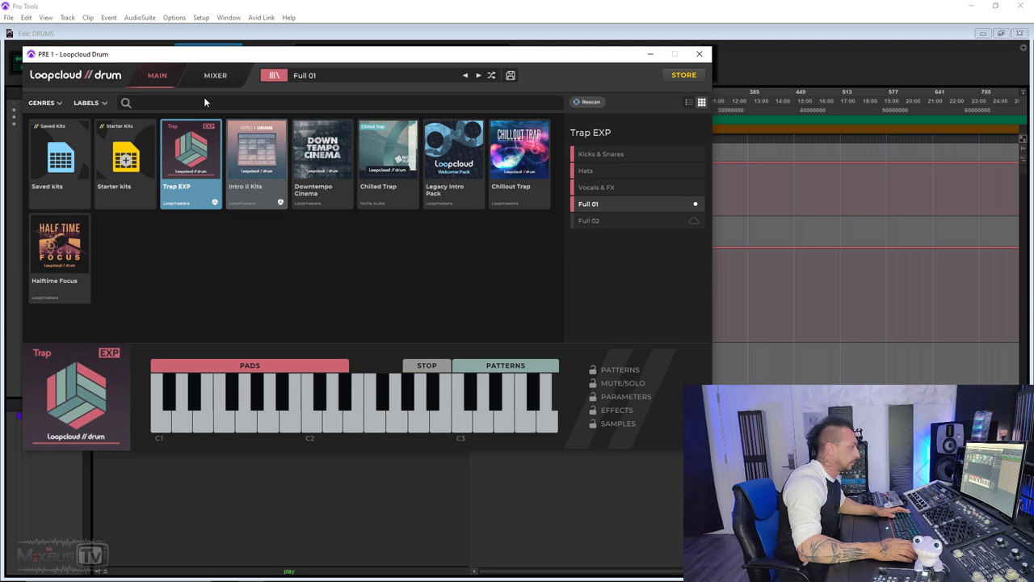
{"action": "left_click", "coordinate": [158, 78]}
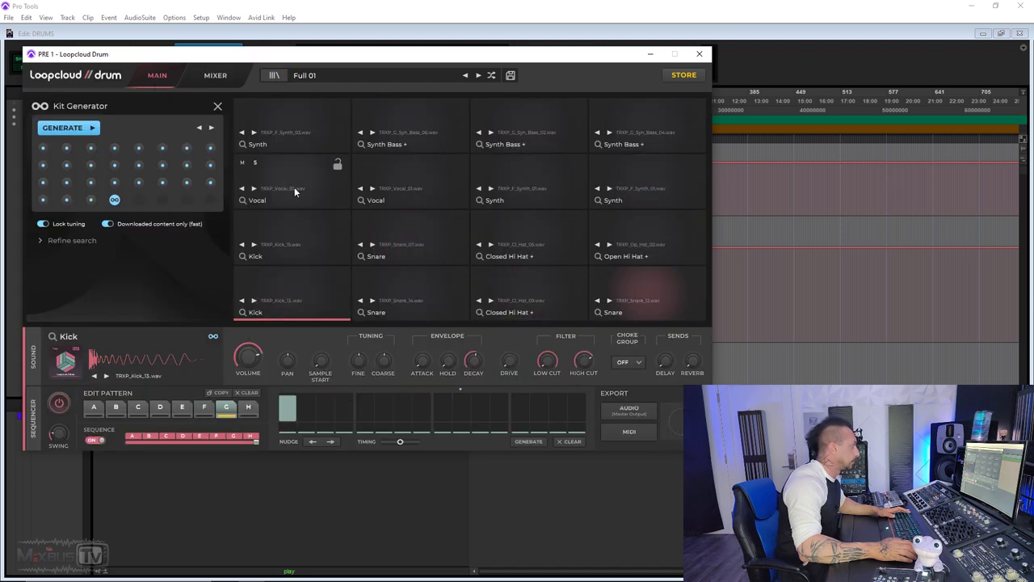
{"action": "left_click", "coordinate": [316, 78]}
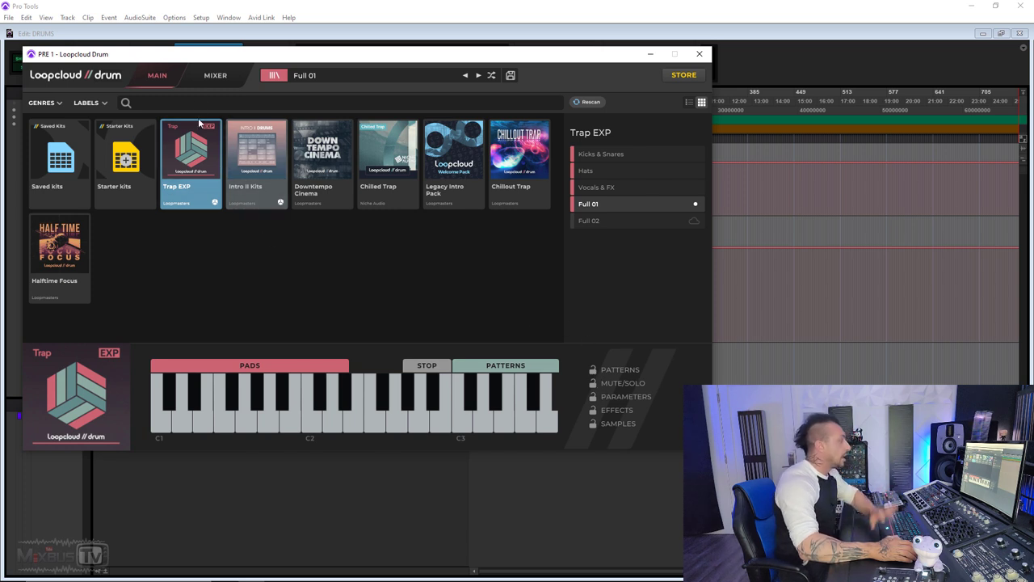
{"action": "left_click", "coordinate": [214, 77]}
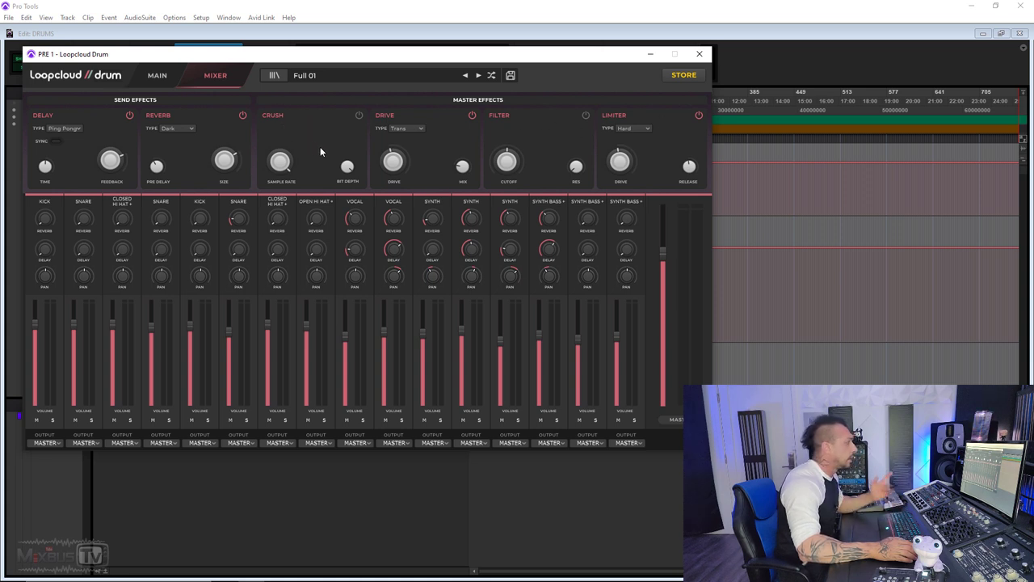
Step: Enable Crush, set the Drive type to Tube at 7 dB, and start playback
{"action": "left_click", "coordinate": [359, 114]}
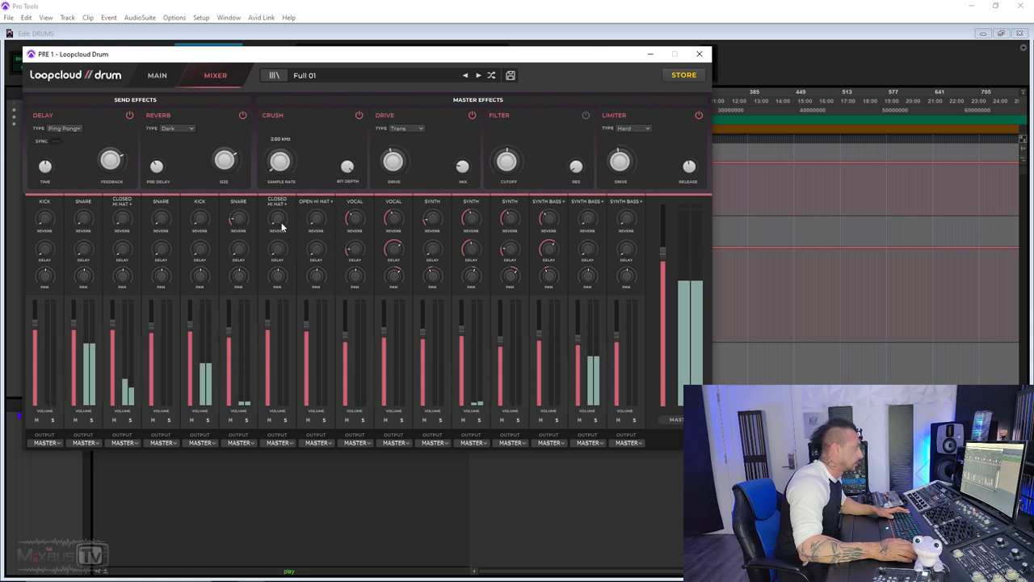
{"action": "left_click", "coordinate": [404, 129]}
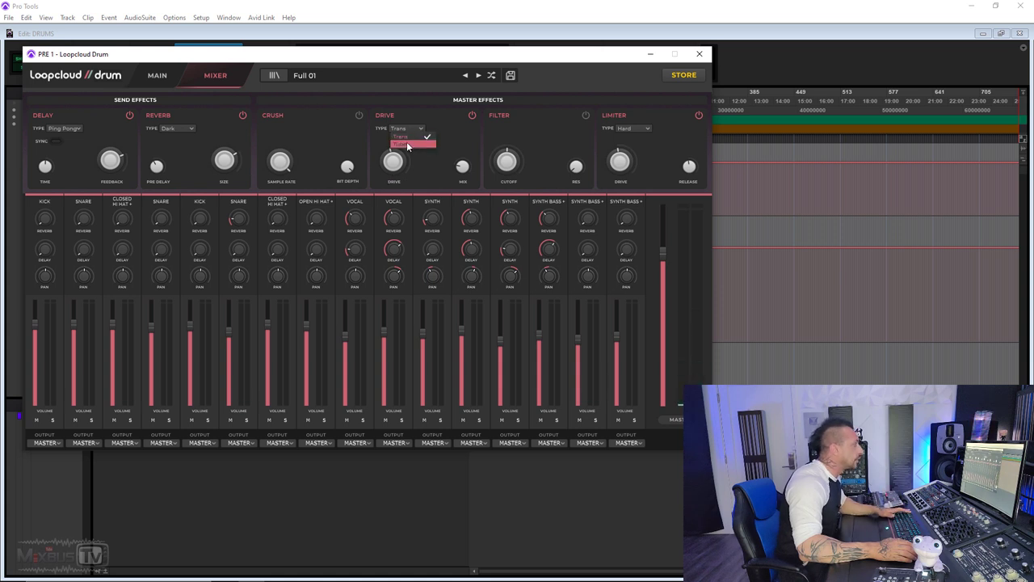
{"action": "left_click_drag", "start_coordinate": [394, 168], "coordinate": [394, 94]}
{"action": "left_click_drag", "start_coordinate": [393, 145], "coordinate": [399, 190]}
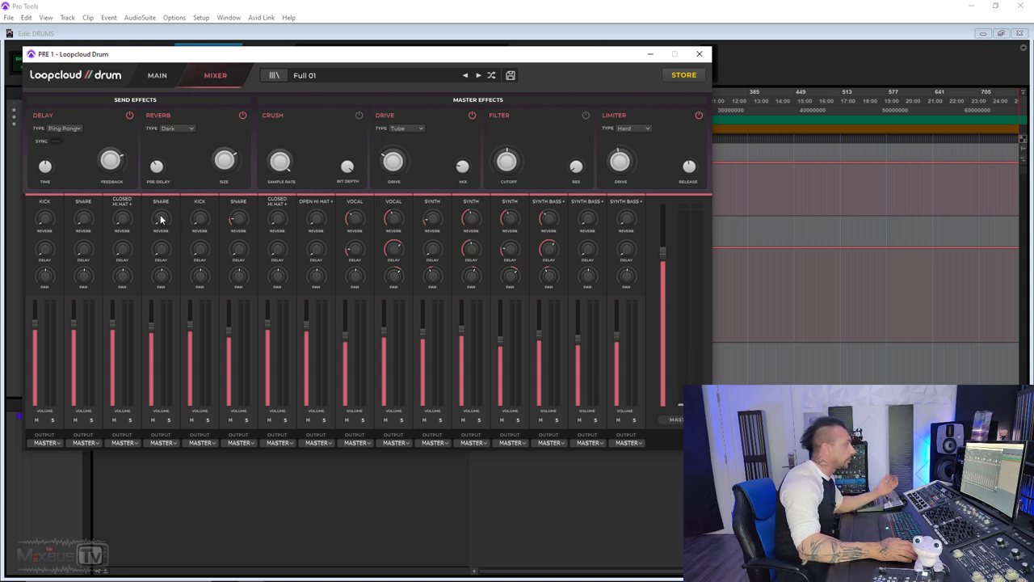
{"action": "key", "text": "space"}
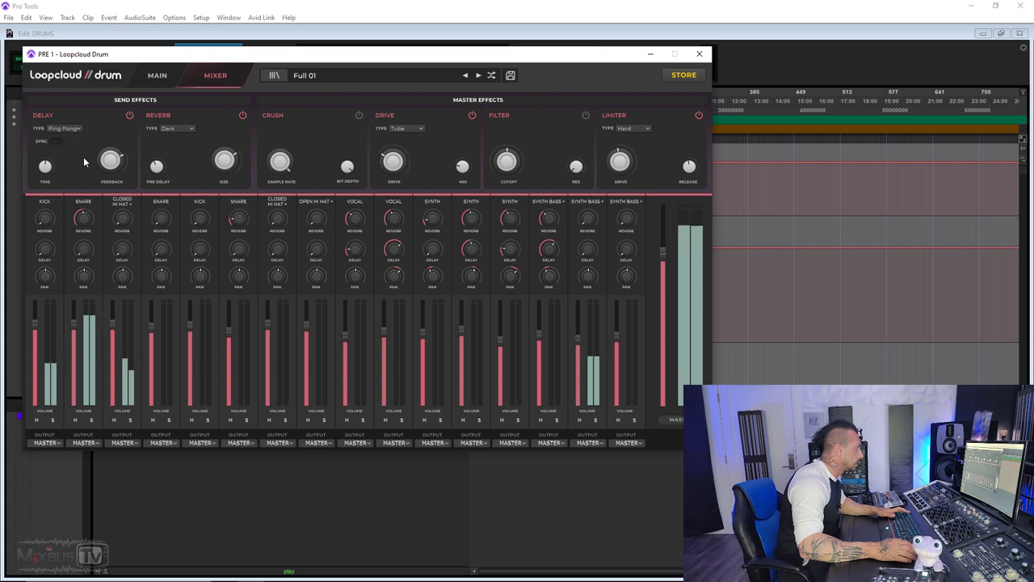
Step: Set the reverb type to Mid and raise the Snare's reverb send
{"action": "left_click", "coordinate": [172, 128]}
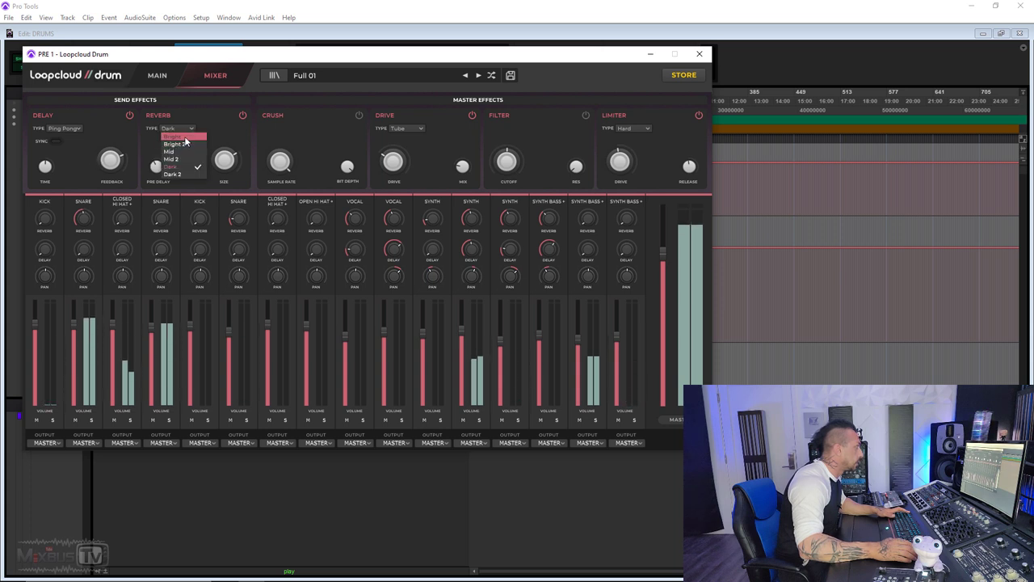
{"action": "left_click", "coordinate": [180, 137]}
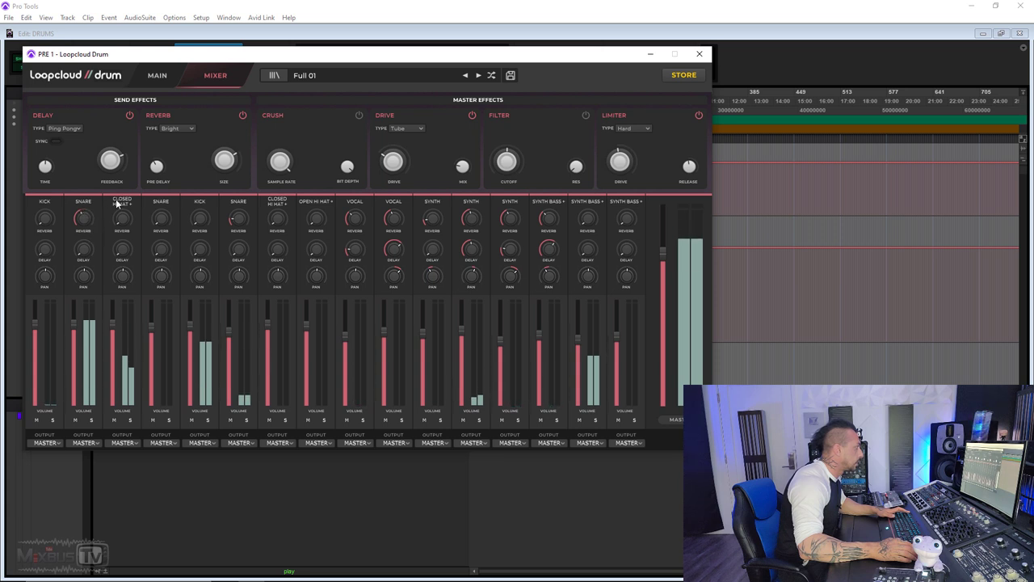
{"action": "left_click", "coordinate": [171, 128]}
{"action": "left_click", "coordinate": [177, 152]}
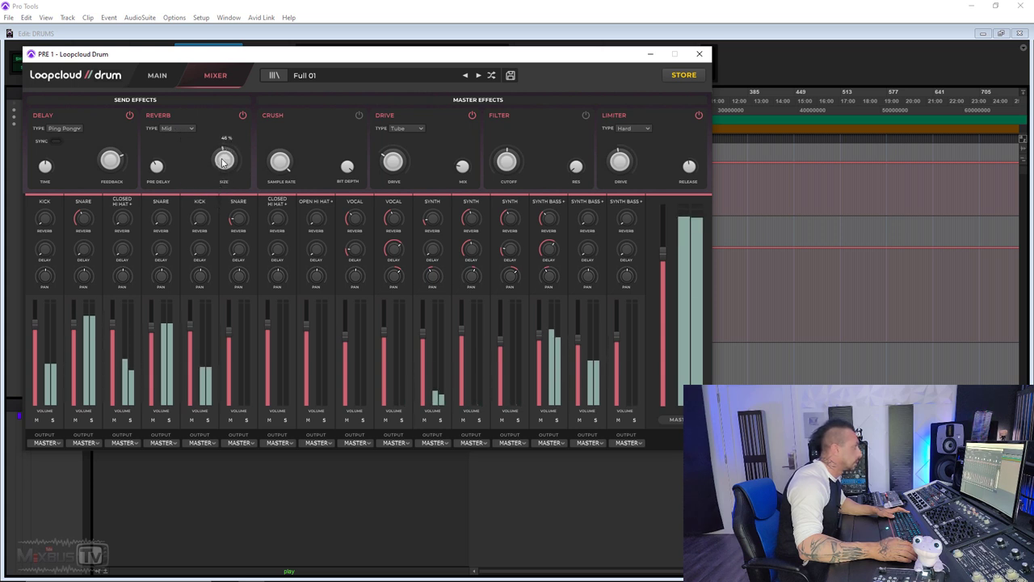
{"action": "left_click_drag", "start_coordinate": [91, 210], "coordinate": [87, 207]}
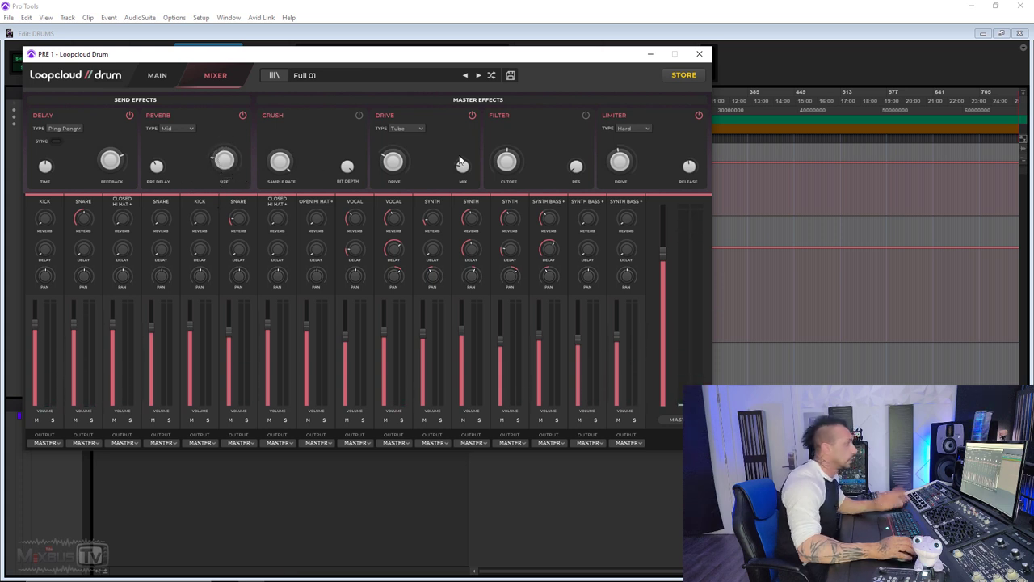
{"action": "left_click", "coordinate": [157, 75]}
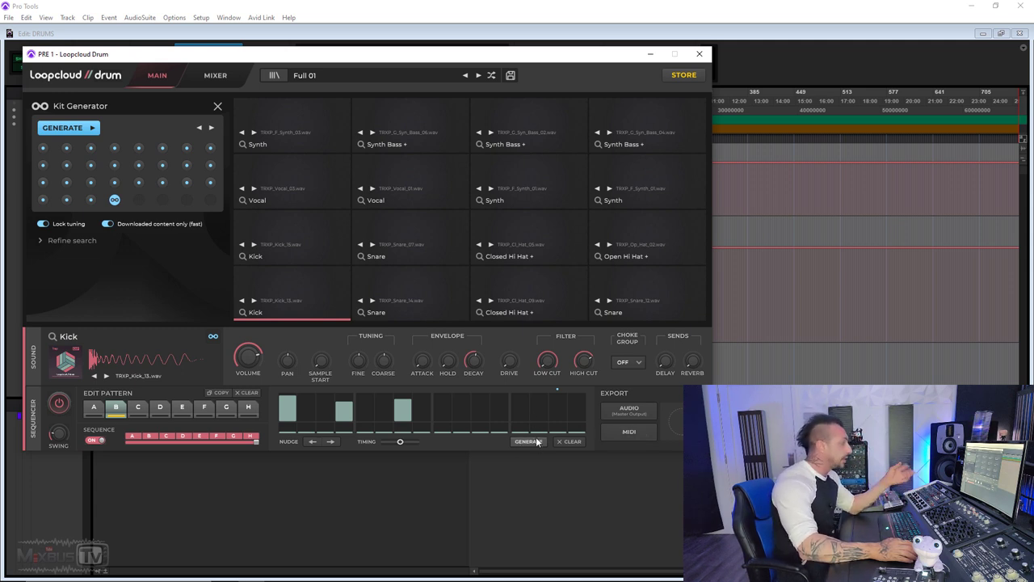
{"action": "left_click", "coordinate": [621, 434]}
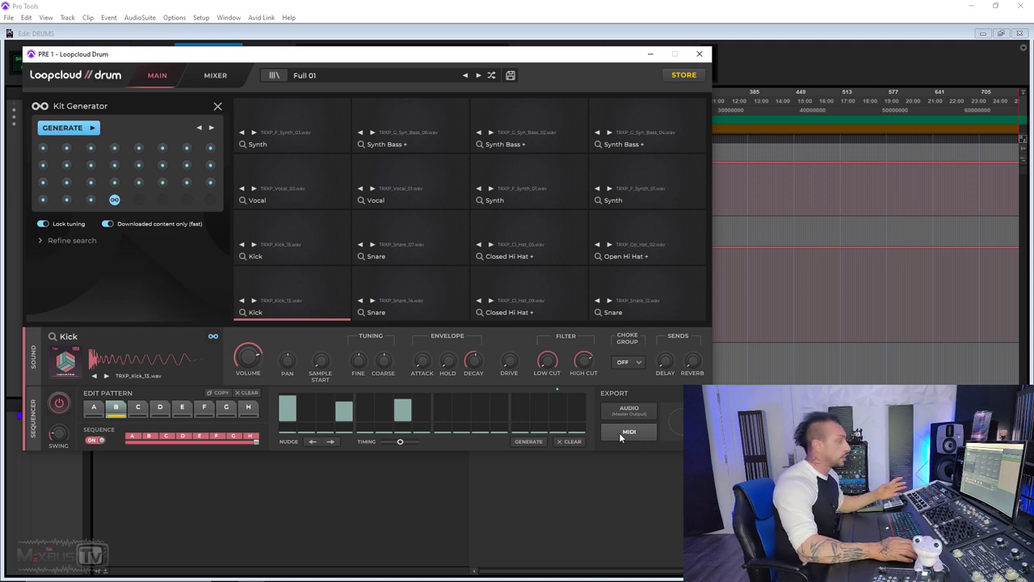
{"action": "left_click_drag", "start_coordinate": [645, 430], "coordinate": [806, 386]}
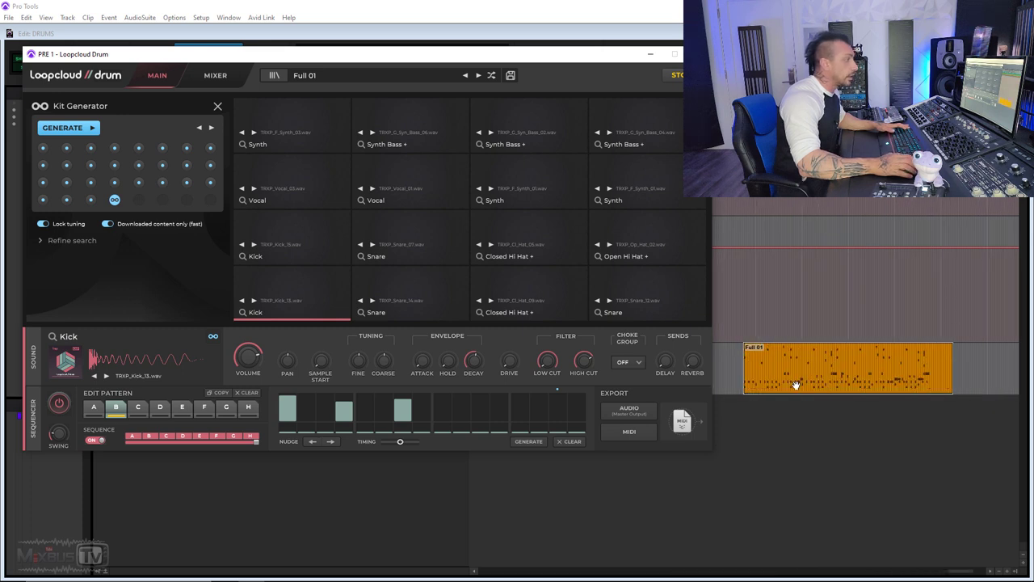
{"action": "left_click", "coordinate": [799, 378]}
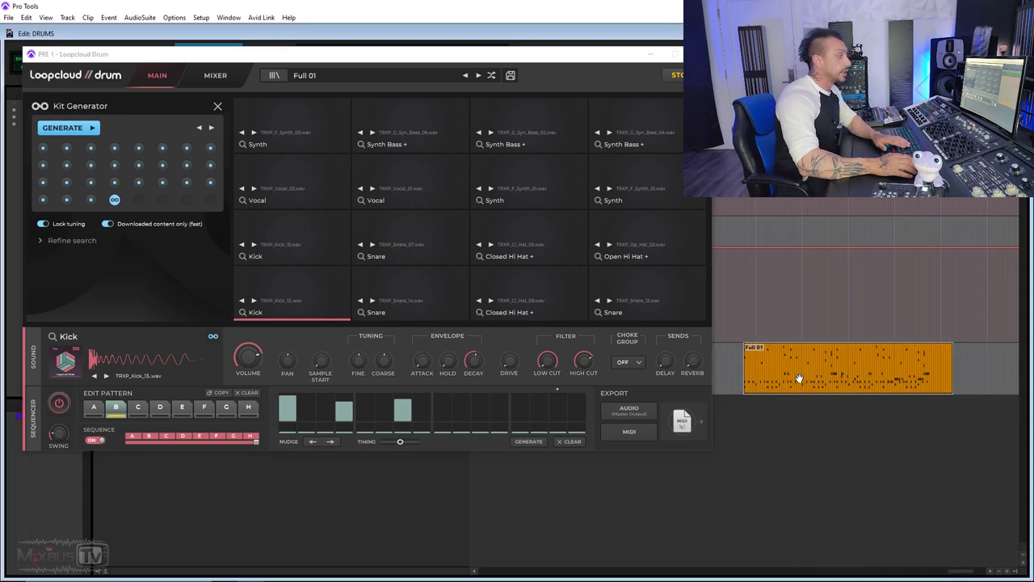
{"action": "key", "text": "Delete"}
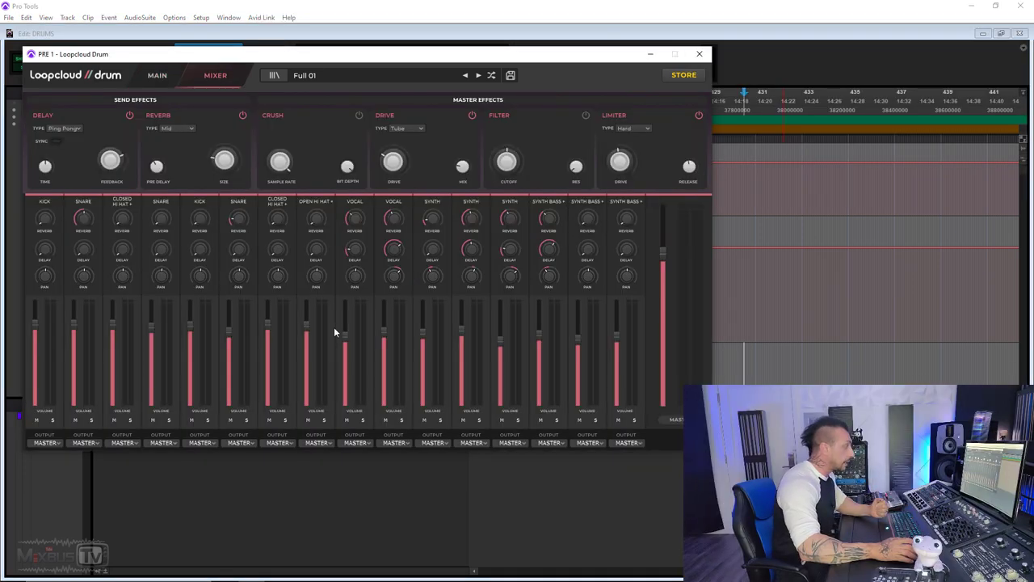
Step: Check the Kick channel's output routing choices, leaving it on MASTER
{"action": "left_click", "coordinate": [45, 443]}
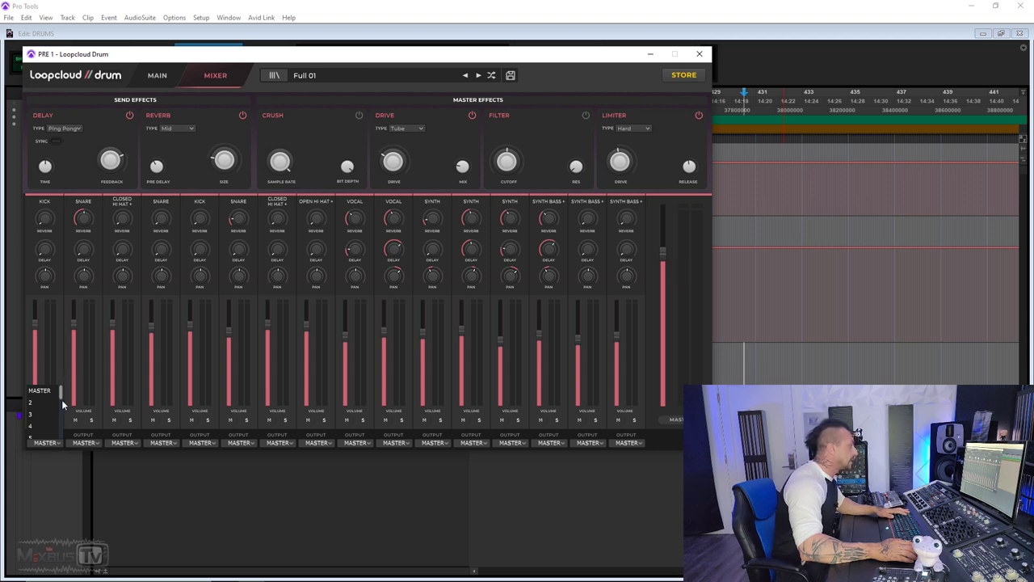
{"action": "scroll", "coordinate": [61, 398], "scroll_direction": "down", "scroll_amount": 4}
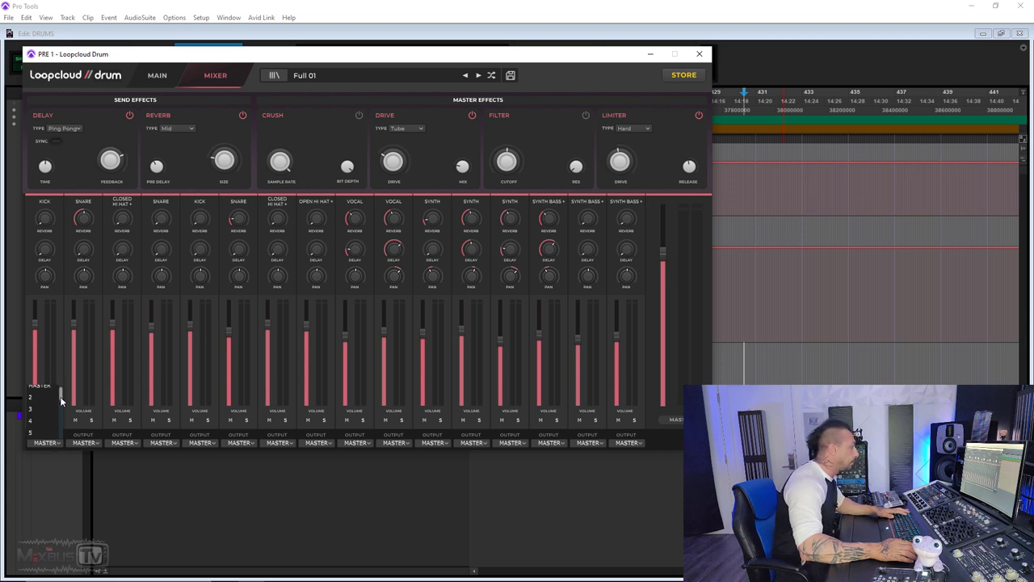
{"action": "left_click", "coordinate": [61, 438]}
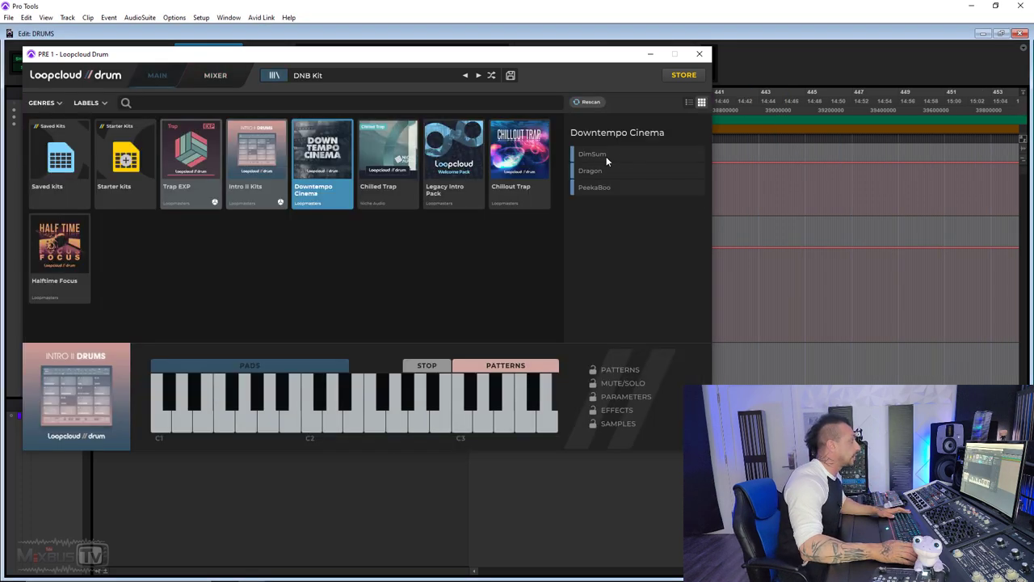
Step: Try the DimSum and Dragon kits, then settle on Downtempo Cinema's PeekaBoo kit
{"action": "left_click", "coordinate": [606, 156]}
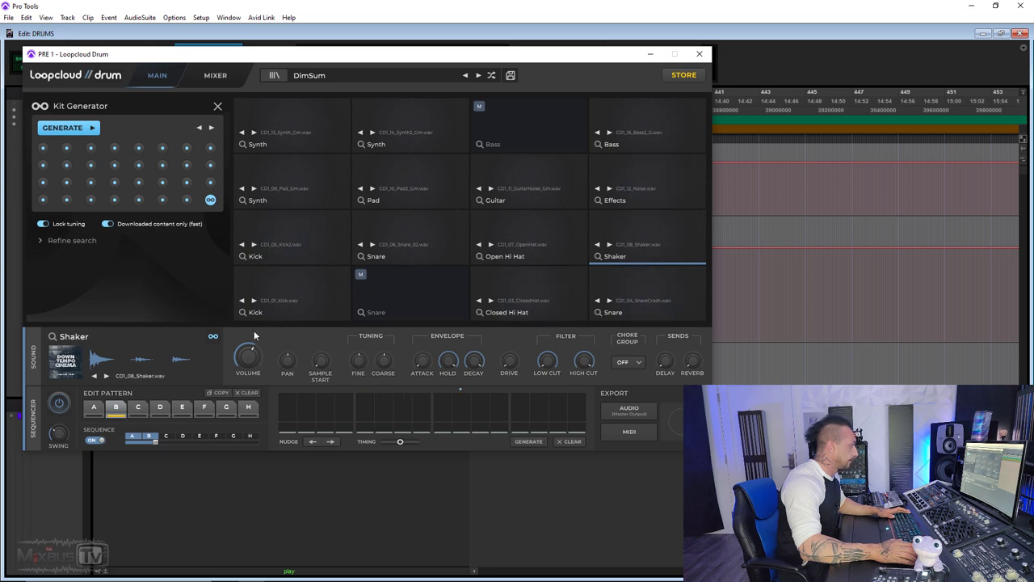
{"action": "left_click", "coordinate": [323, 77]}
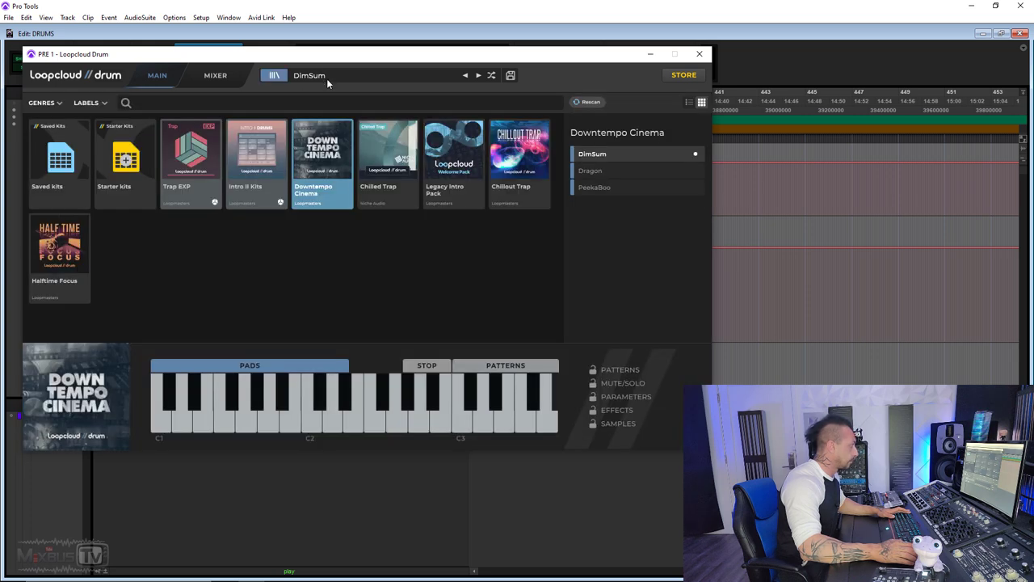
{"action": "left_click", "coordinate": [601, 172]}
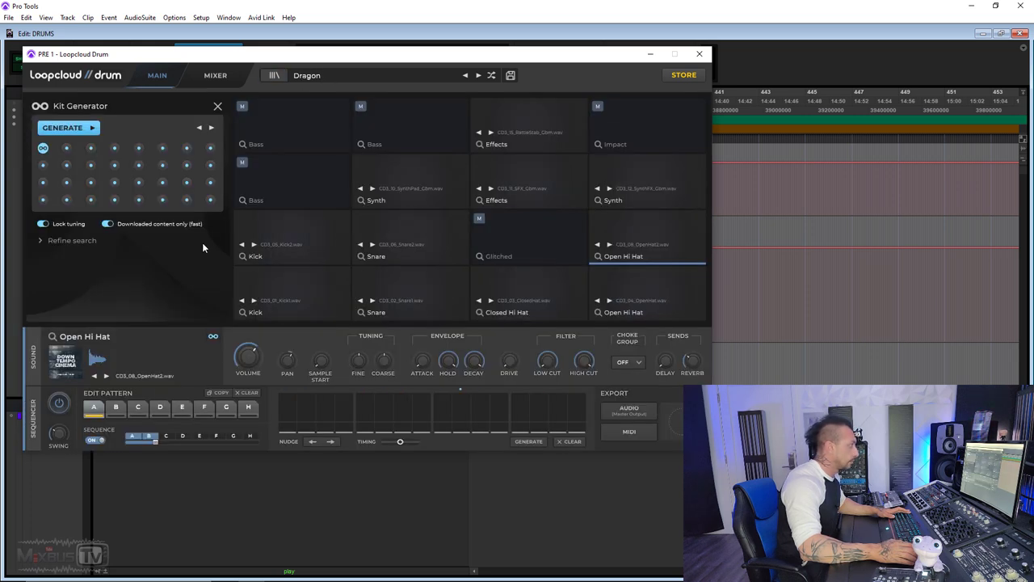
{"action": "left_click", "coordinate": [327, 79]}
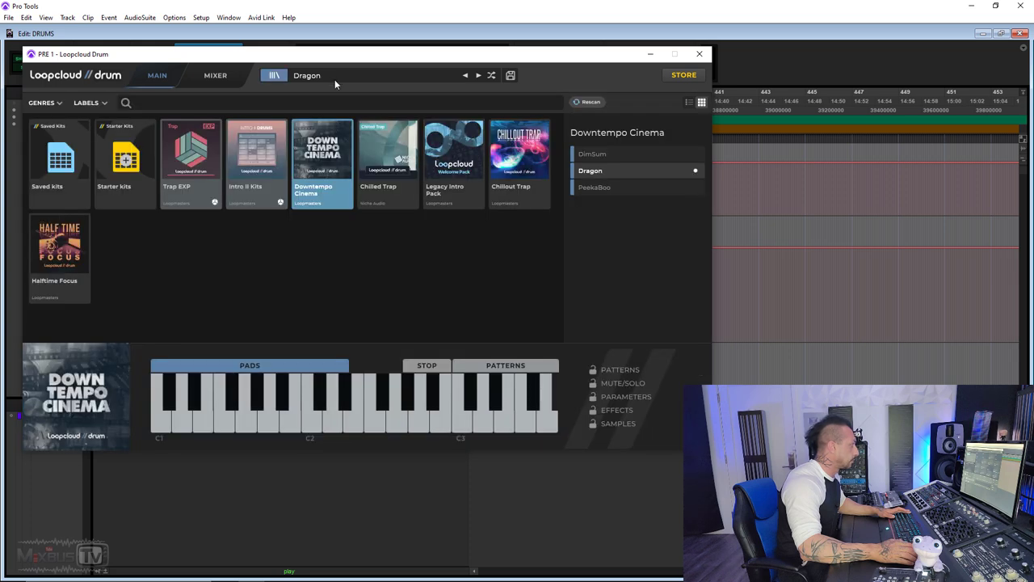
{"action": "left_click", "coordinate": [591, 186]}
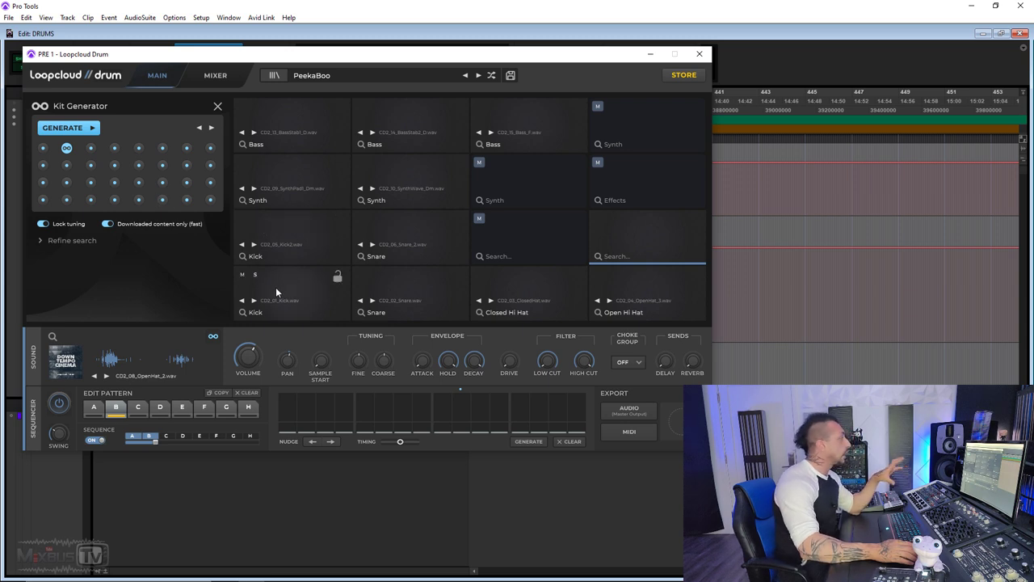
Step: Lock the samples on the upper Snare pad and both Kick pads
{"action": "left_click", "coordinate": [338, 278]}
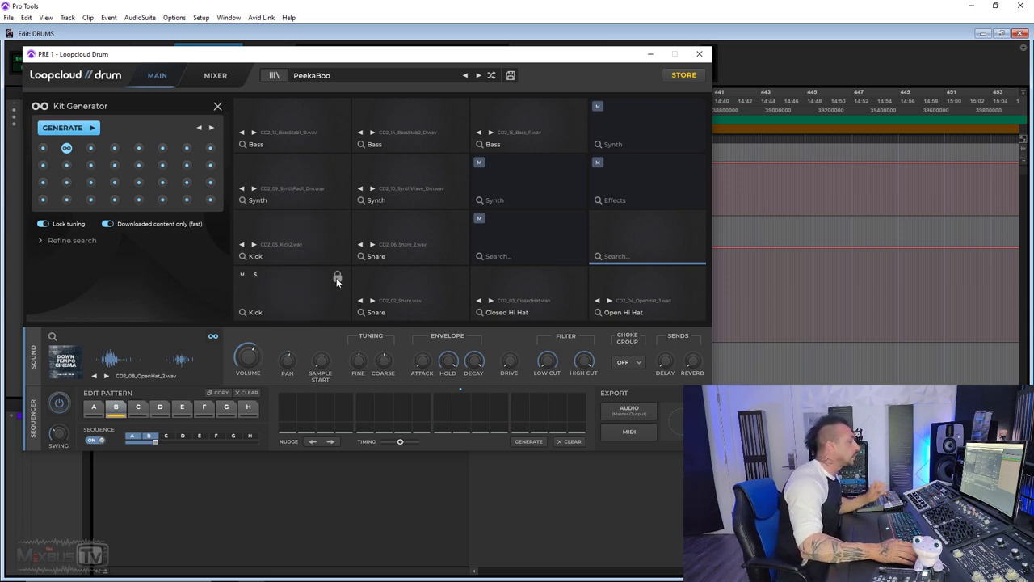
{"action": "left_click", "coordinate": [337, 277]}
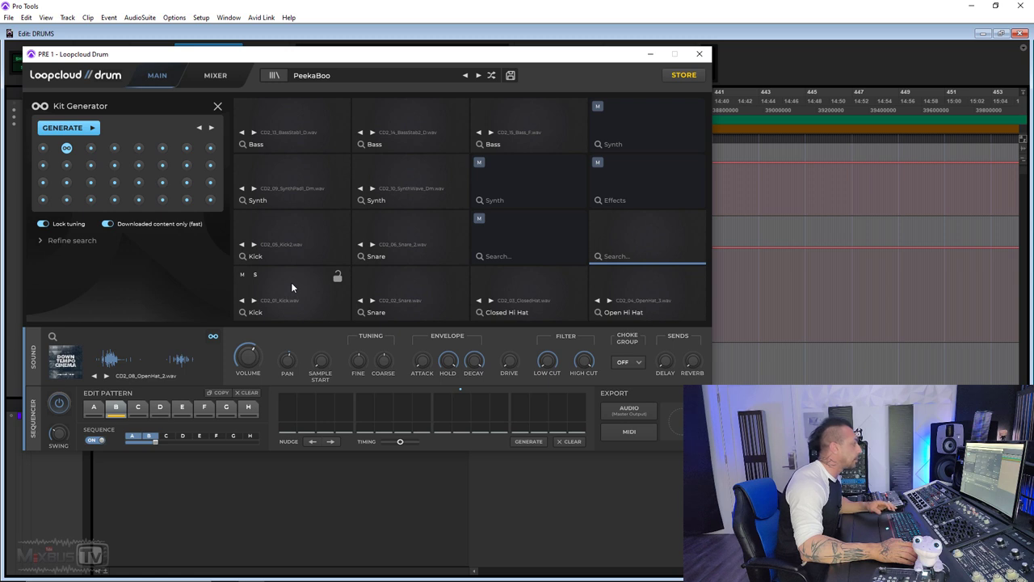
{"action": "left_click", "coordinate": [292, 285]}
{"action": "left_click", "coordinate": [442, 287]}
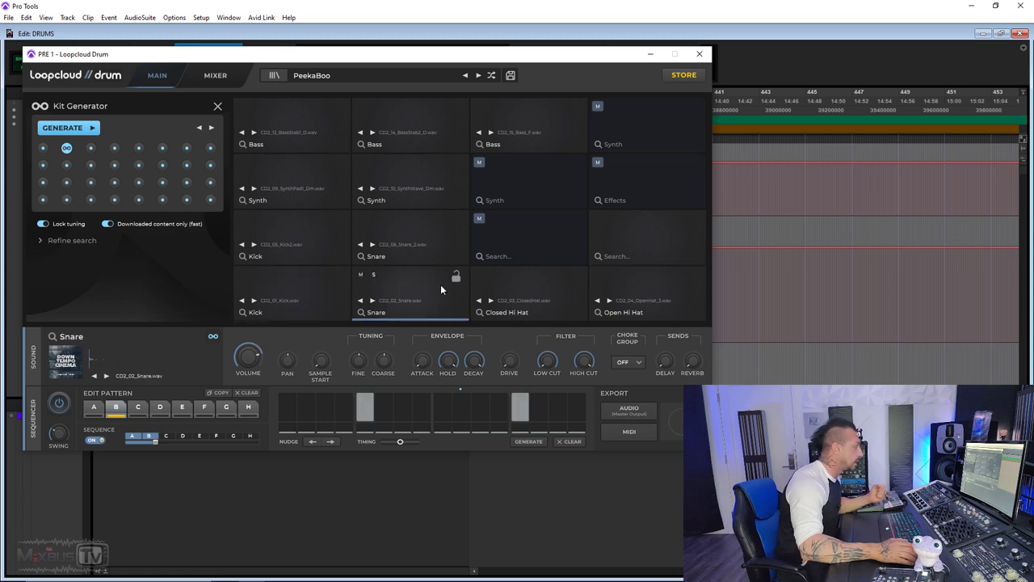
{"action": "left_click", "coordinate": [410, 234]}
{"action": "left_click", "coordinate": [455, 223]}
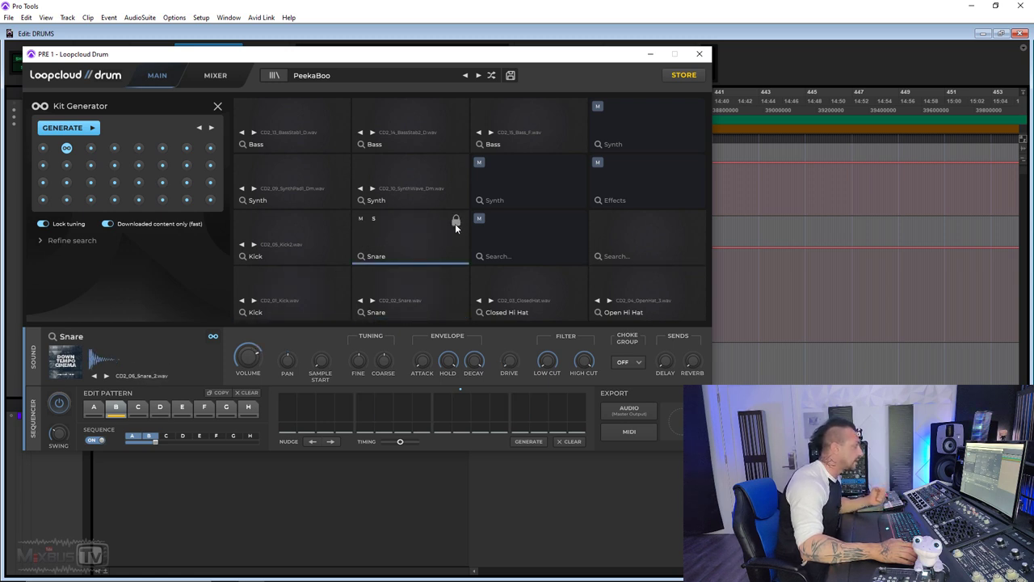
{"action": "left_click", "coordinate": [337, 280]}
{"action": "left_click", "coordinate": [282, 225]}
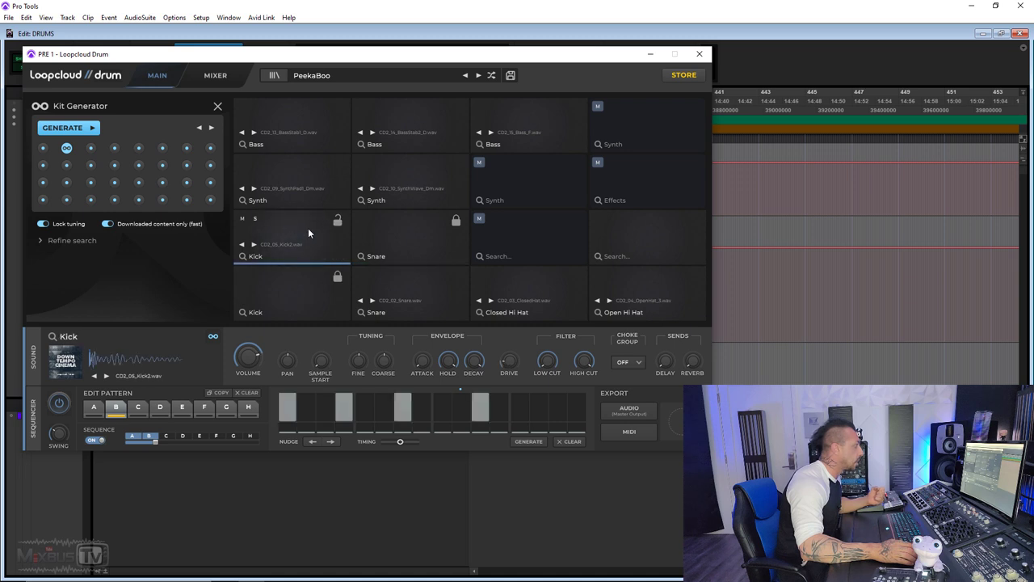
Step: Generate a new kit that keeps the locked pads, yielding Chilled Trap's Gush kit
{"action": "left_click", "coordinate": [496, 280]}
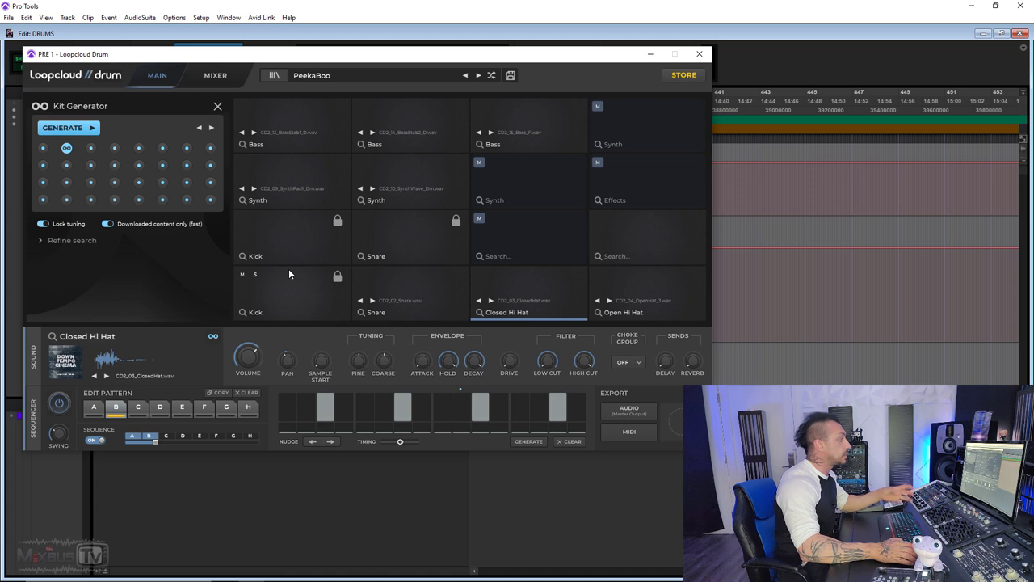
{"action": "left_click", "coordinate": [83, 133]}
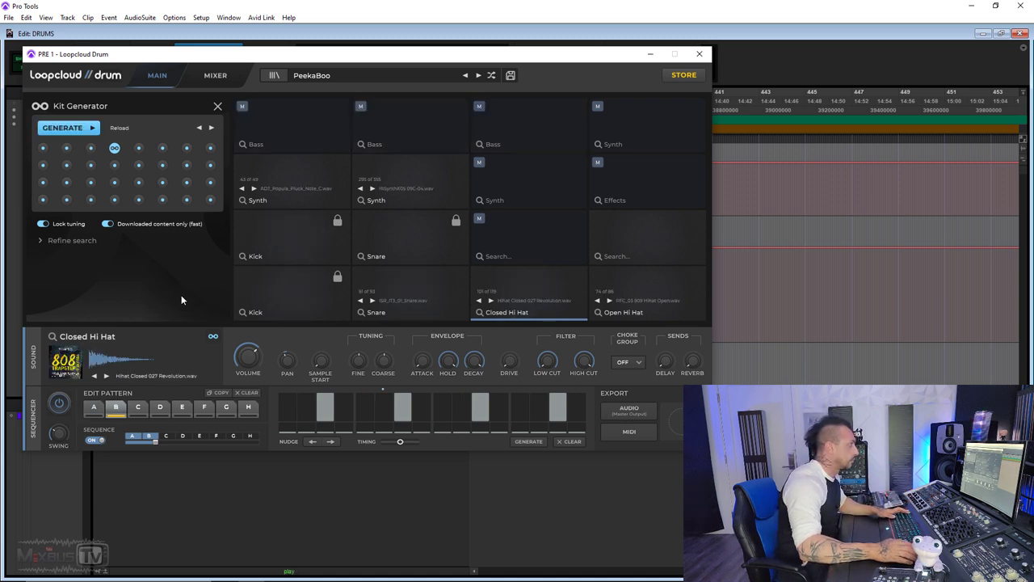
{"action": "left_click", "coordinate": [649, 174]}
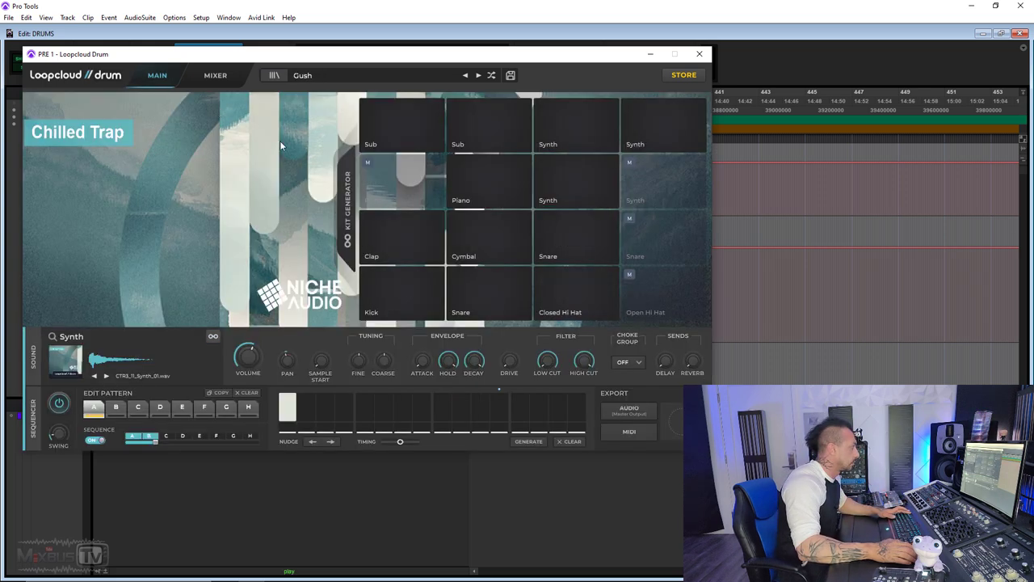
Step: Add a step to the second Synth pad's pattern, then load Chilled Trap's Stars kit
{"action": "left_click", "coordinate": [627, 178]}
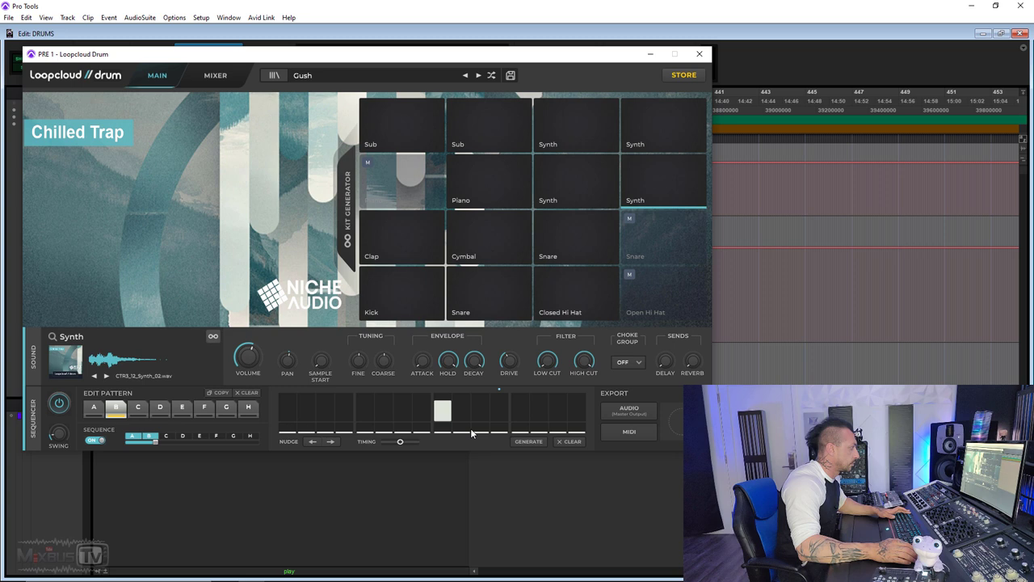
{"action": "left_click", "coordinate": [520, 416]}
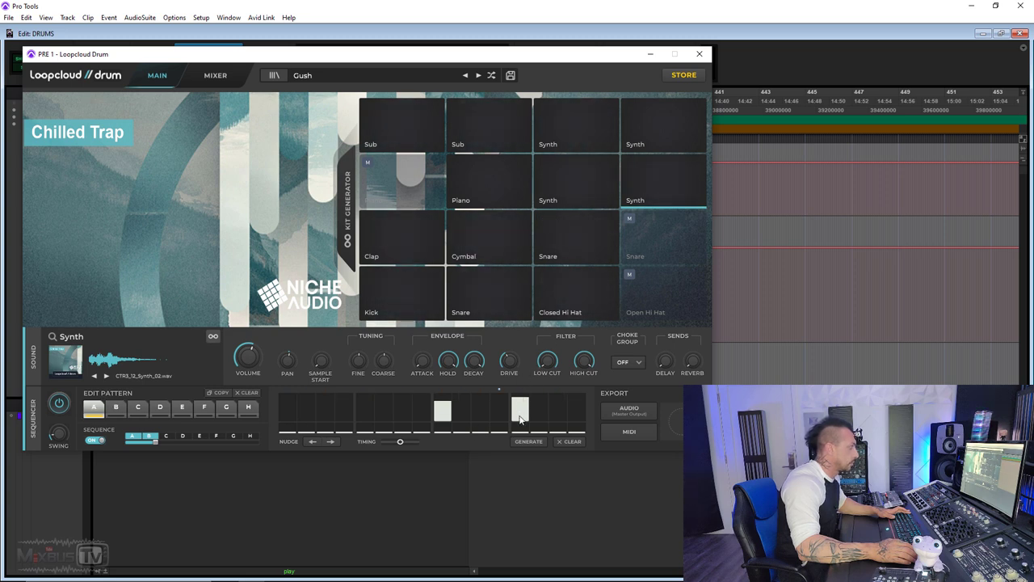
{"action": "left_click", "coordinate": [343, 190]}
{"action": "left_click", "coordinate": [160, 78]}
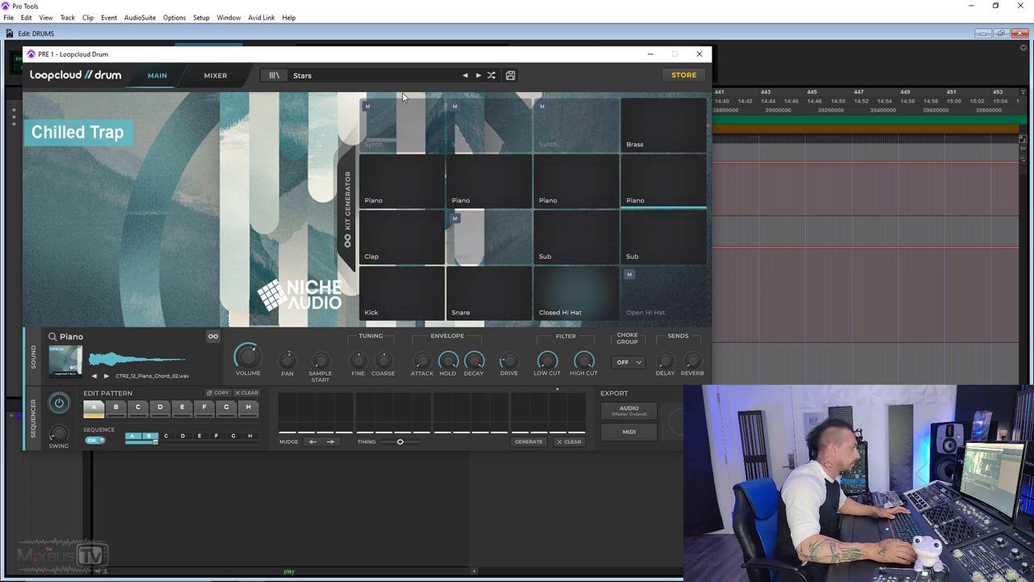
Step: Select and audition the second Piano pad, then raise its Delay send to -34.1 dB
{"action": "left_click", "coordinate": [488, 193]}
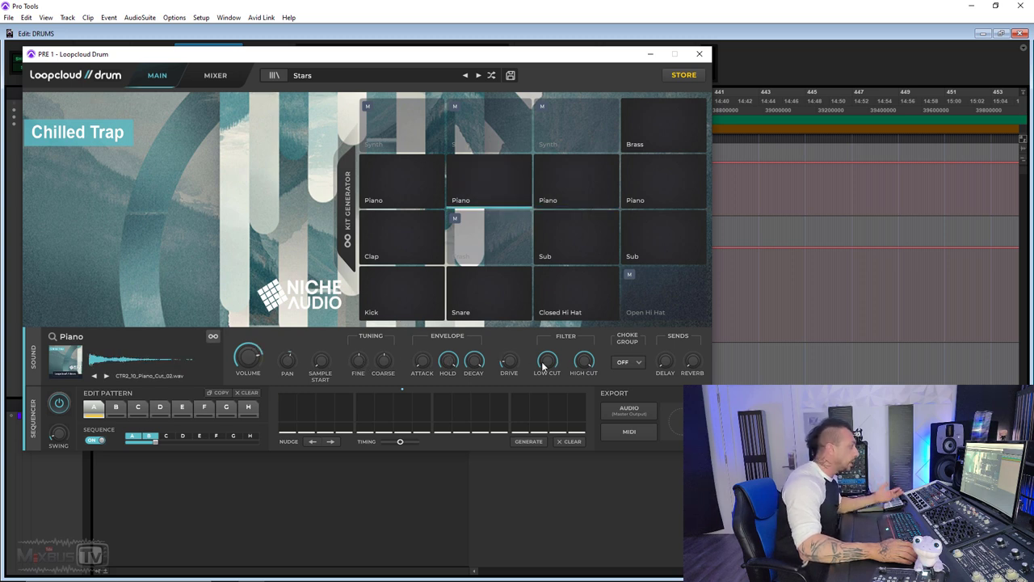
{"action": "left_click", "coordinate": [480, 202]}
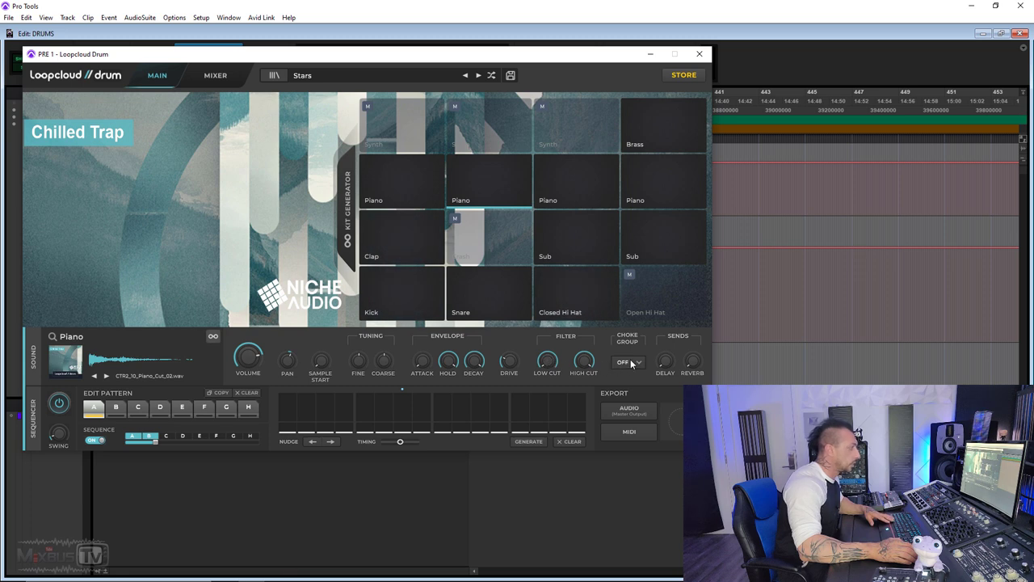
{"action": "left_click_drag", "start_coordinate": [666, 366], "coordinate": [661, 321]}
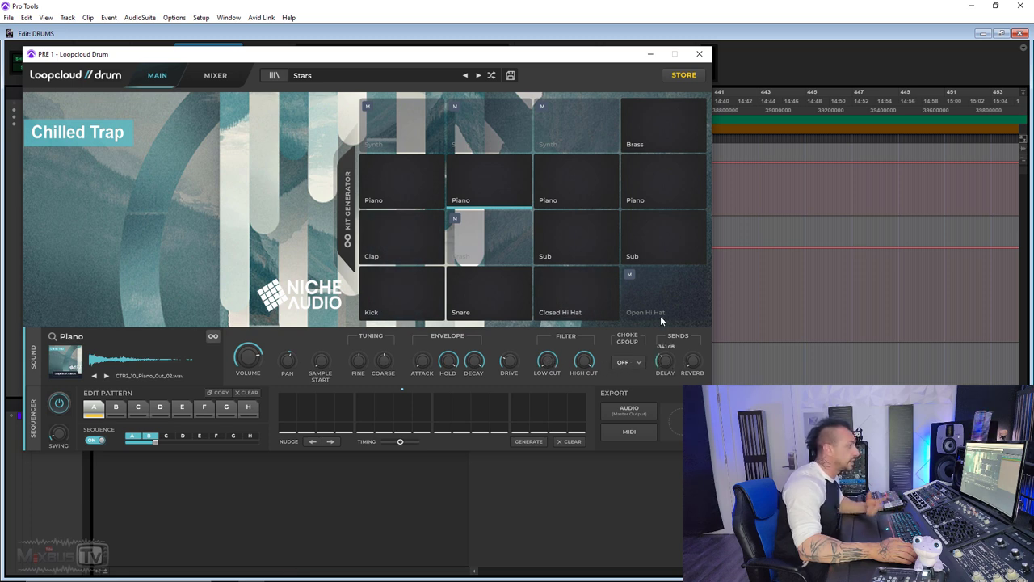
Step: Glance at the kit mixer, then open the kit library's STORE listing
{"action": "left_click", "coordinate": [215, 76]}
{"action": "left_click", "coordinate": [161, 77]}
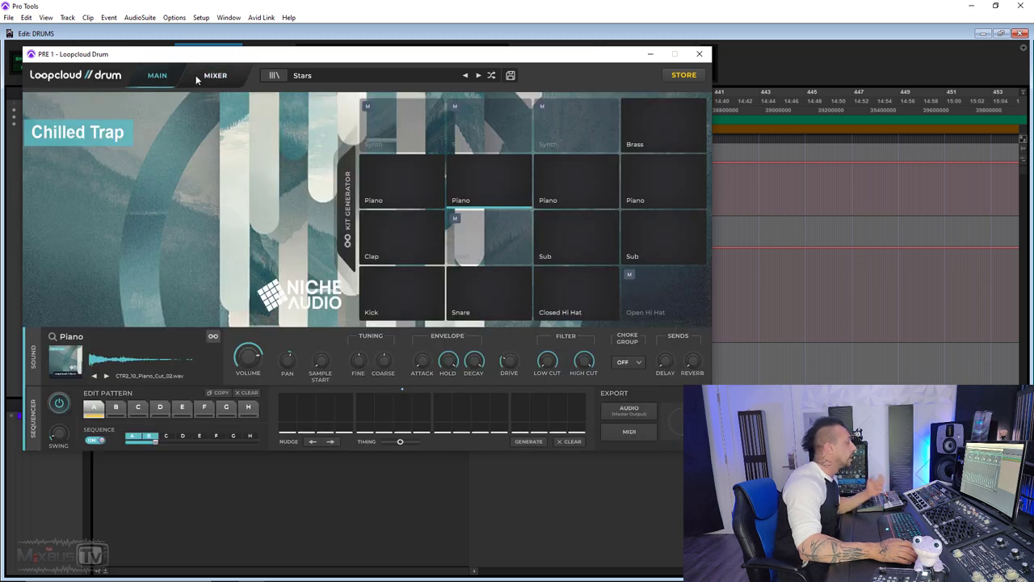
{"action": "left_click", "coordinate": [341, 77]}
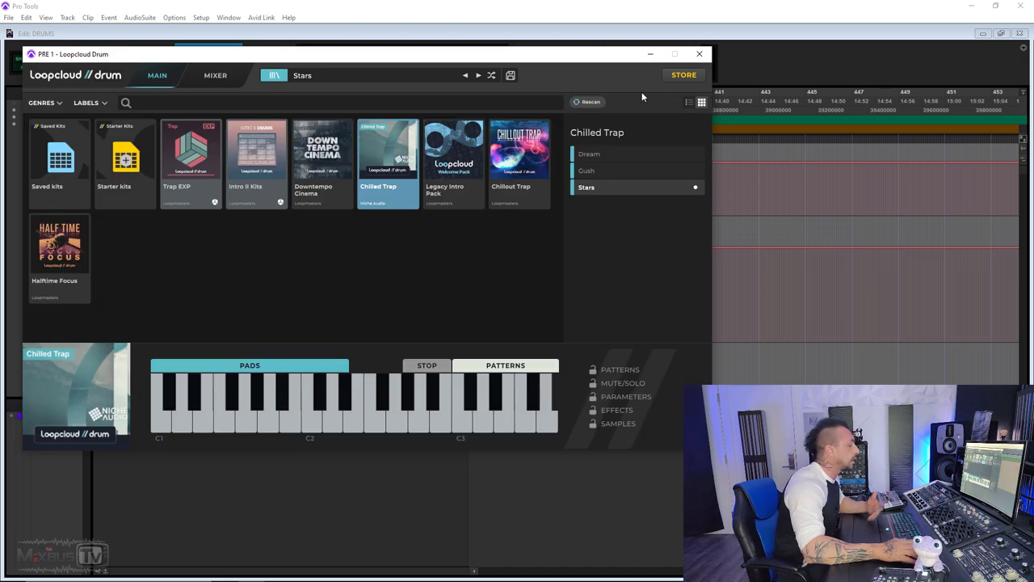
{"action": "left_click", "coordinate": [679, 78]}
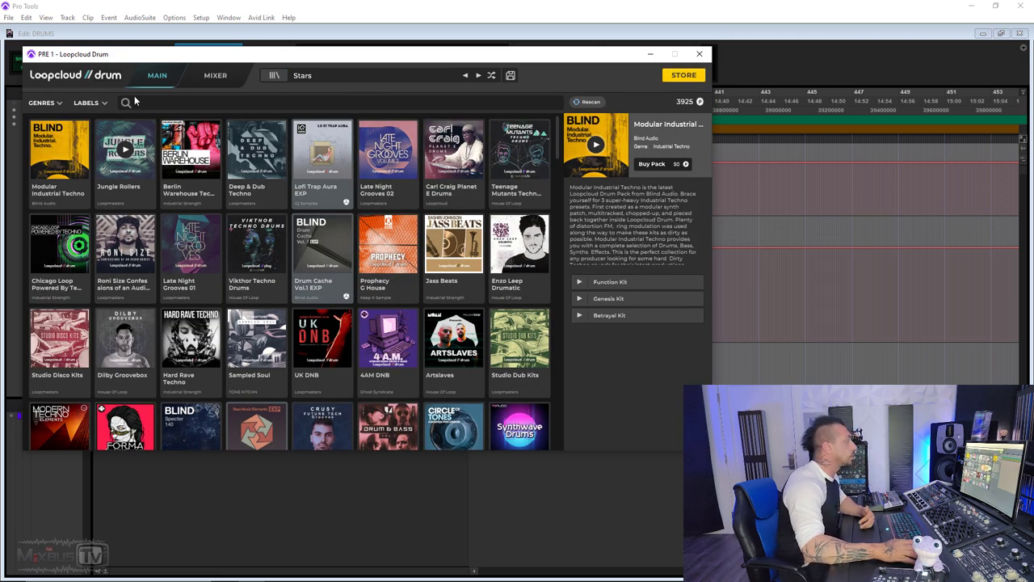
{"action": "scroll", "coordinate": [347, 267], "scroll_direction": "down", "scroll_amount": 2}
{"action": "scroll", "coordinate": [349, 281], "scroll_direction": "up", "scroll_amount": 2}
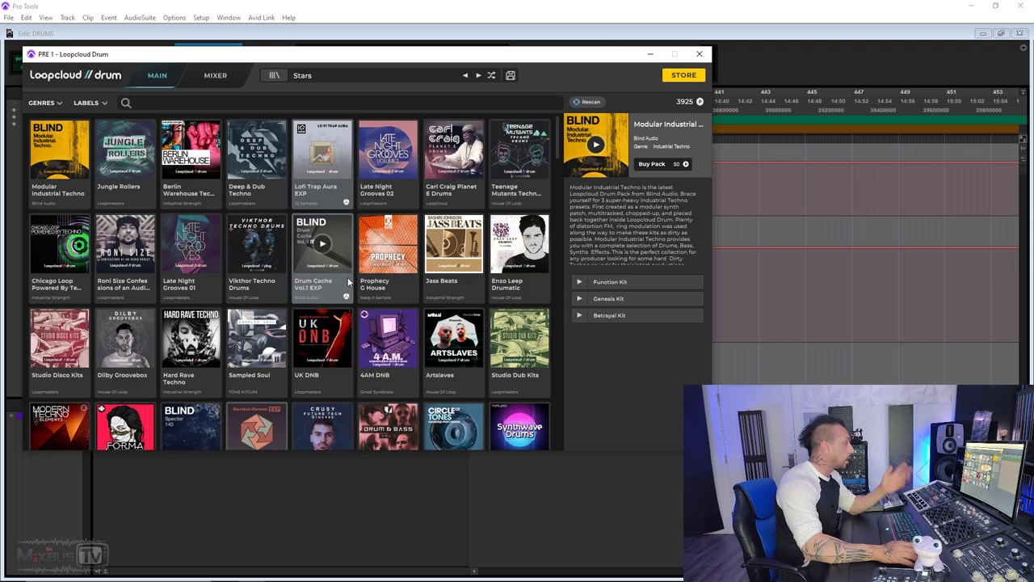
Step: Filter the store to Industrial Techno, show Hybrid Grinder, and preview Drums Kit 02
{"action": "left_click", "coordinate": [58, 104]}
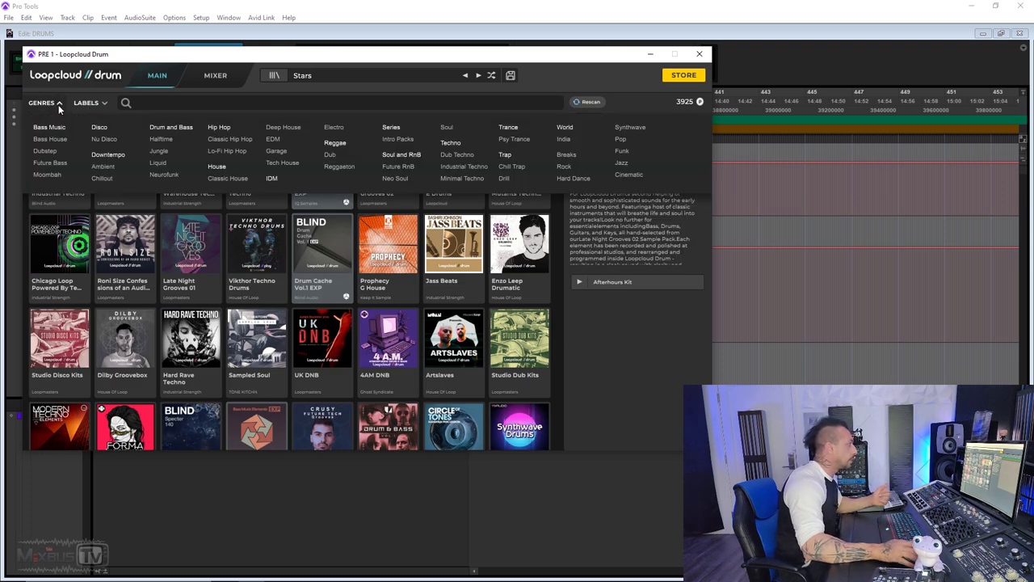
{"action": "left_click", "coordinate": [524, 142]}
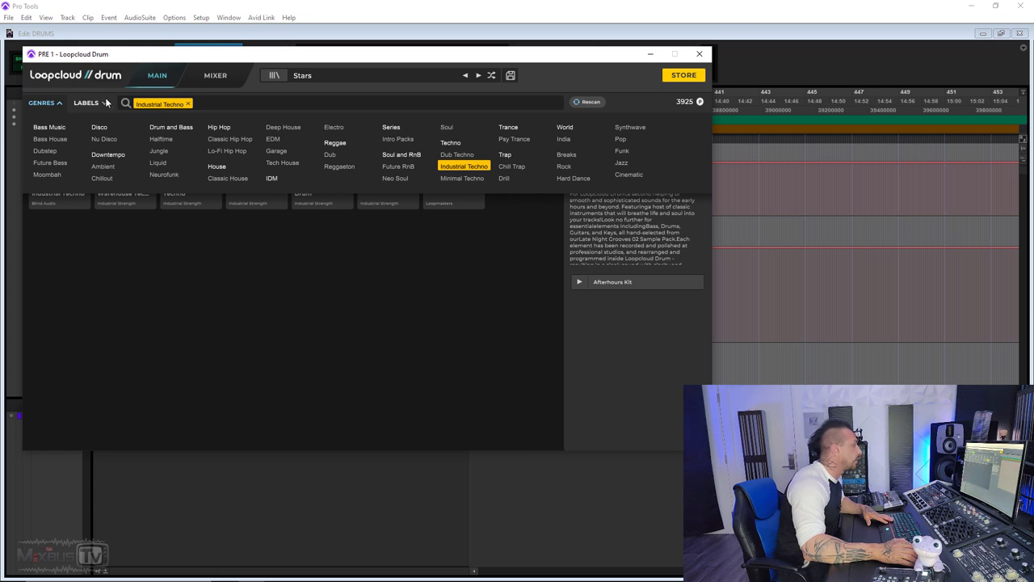
{"action": "left_click", "coordinate": [45, 103]}
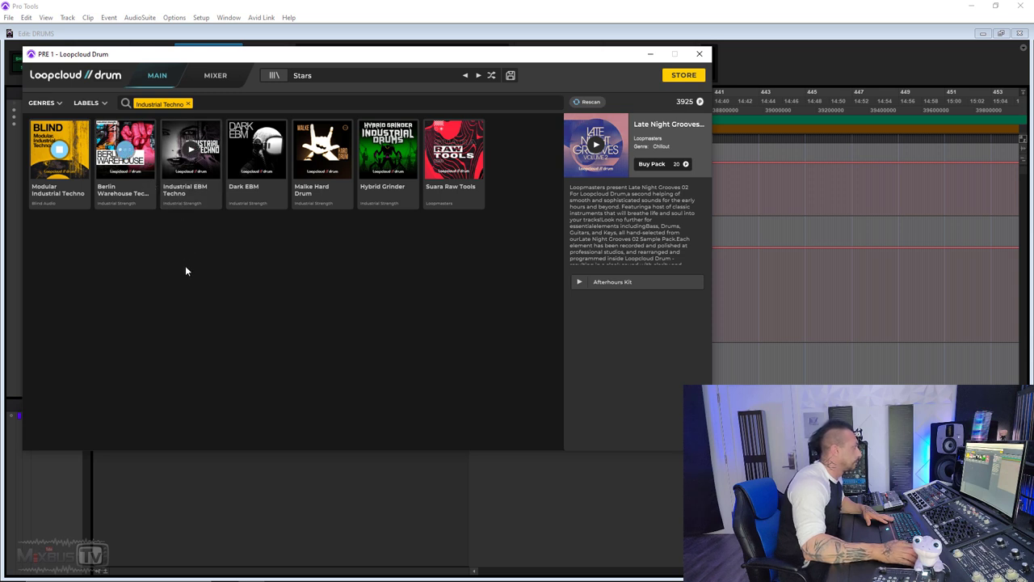
{"action": "left_click", "coordinate": [390, 194]}
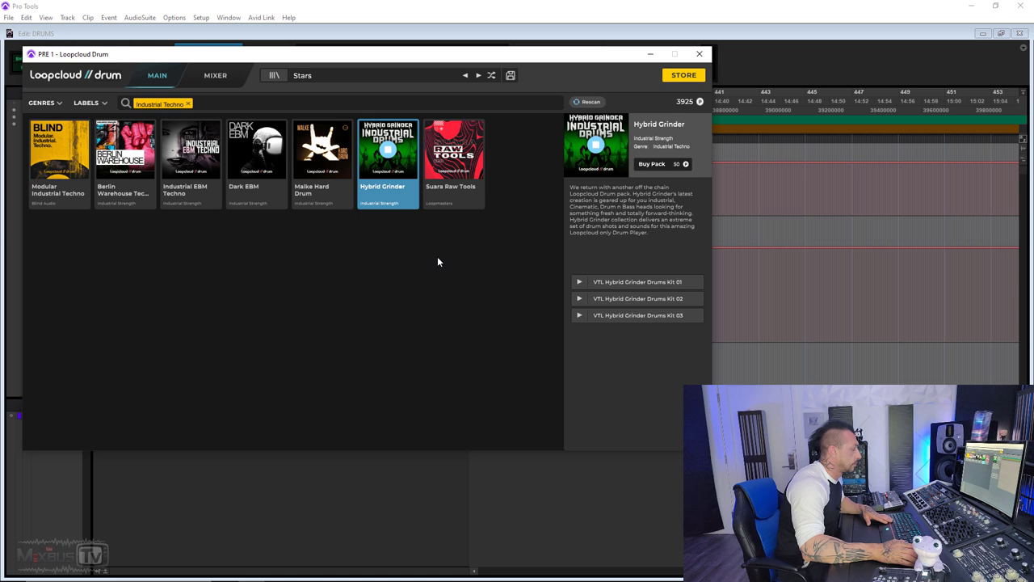
{"action": "left_click", "coordinate": [579, 299]}
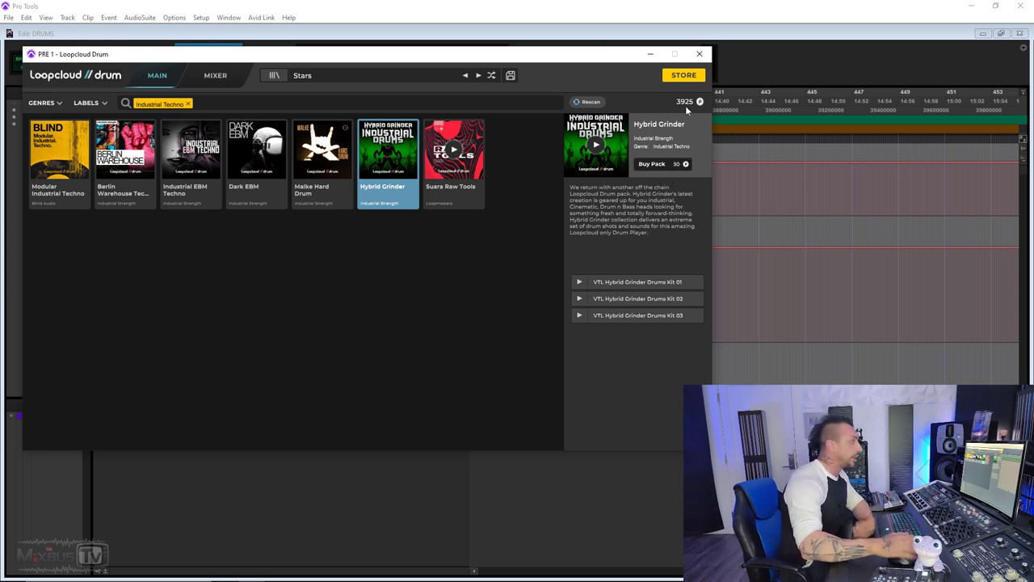
Step: Buy the Hybrid Grinder pack for 50 points and load it immediately
{"action": "left_click", "coordinate": [655, 164]}
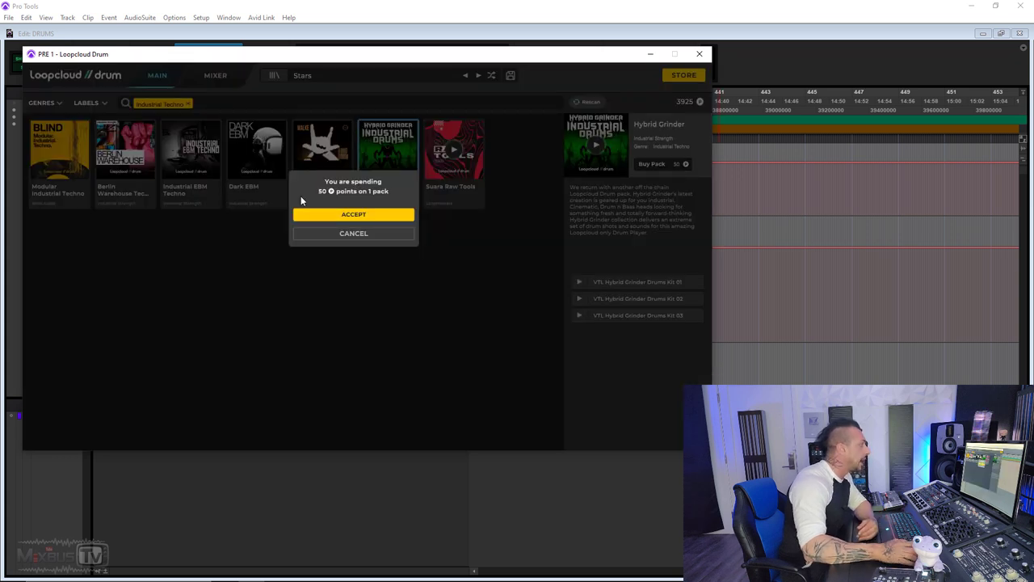
{"action": "left_click", "coordinate": [356, 214]}
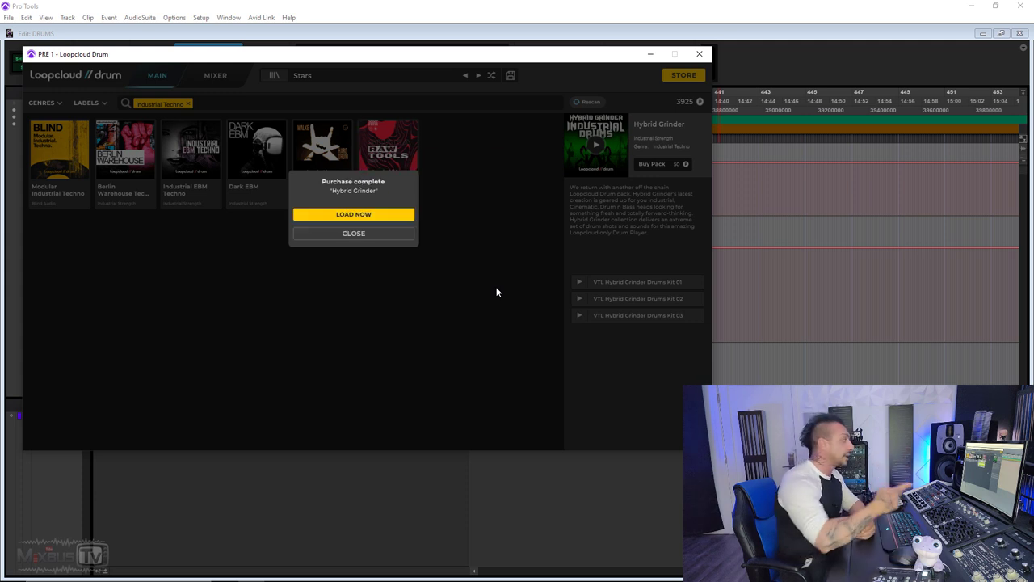
{"action": "left_click", "coordinate": [355, 215]}
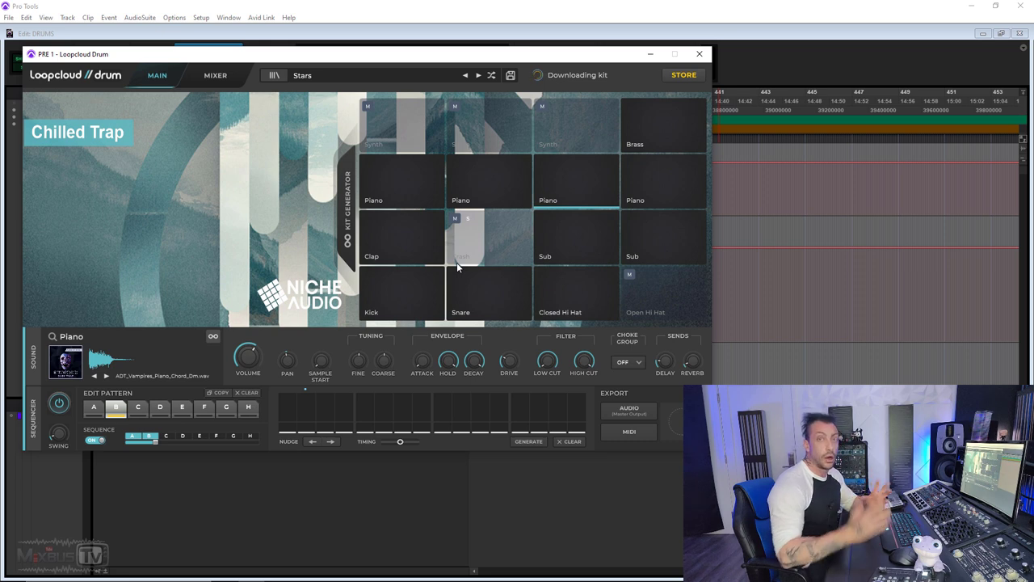
Step: In the Loopcloud browser, replace the Piano search tags with Industrial Techno
{"action": "left_click", "coordinate": [330, 572]}
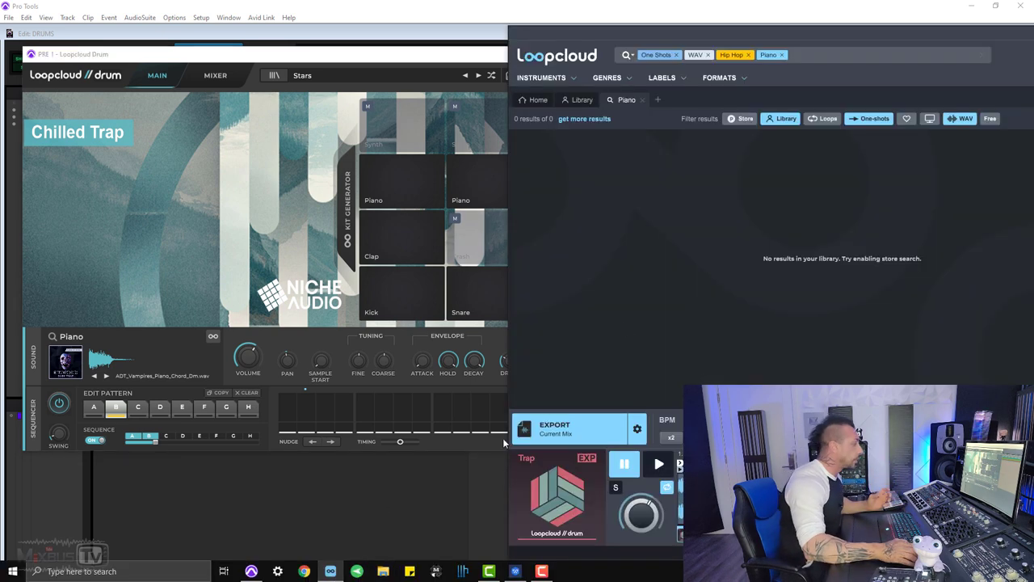
{"action": "left_click", "coordinate": [781, 55]}
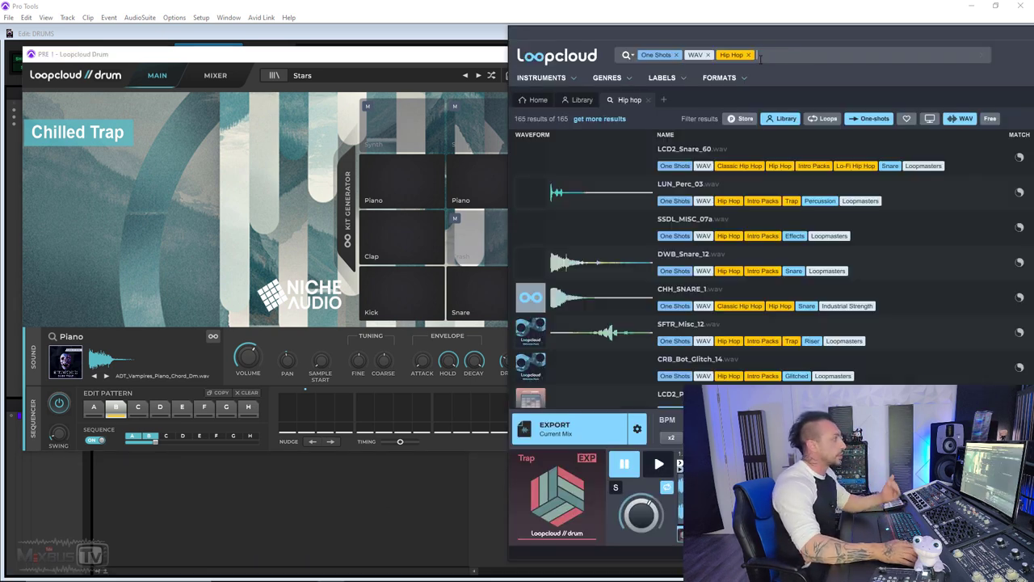
{"action": "key", "text": "BackSpace"}
{"action": "key", "text": "BackSpace"}
{"action": "key", "text": "BackSpace"}
{"action": "type", "text": "industrial"}
{"action": "key", "text": "Return"}
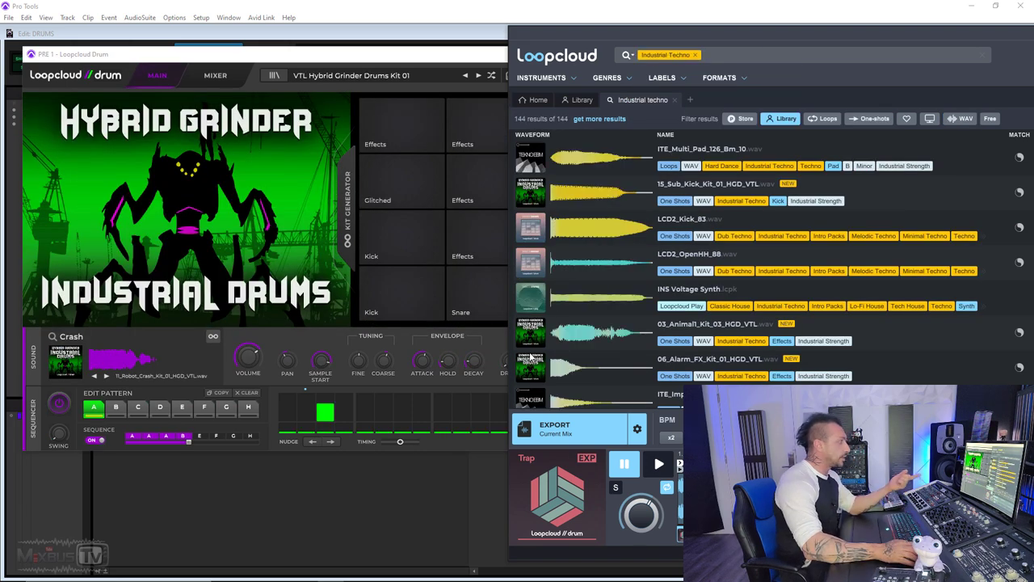
Step: Scroll through the Industrial Techno results, then minimise Loopcloud
{"action": "scroll", "coordinate": [530, 358], "scroll_direction": "down", "scroll_amount": 5}
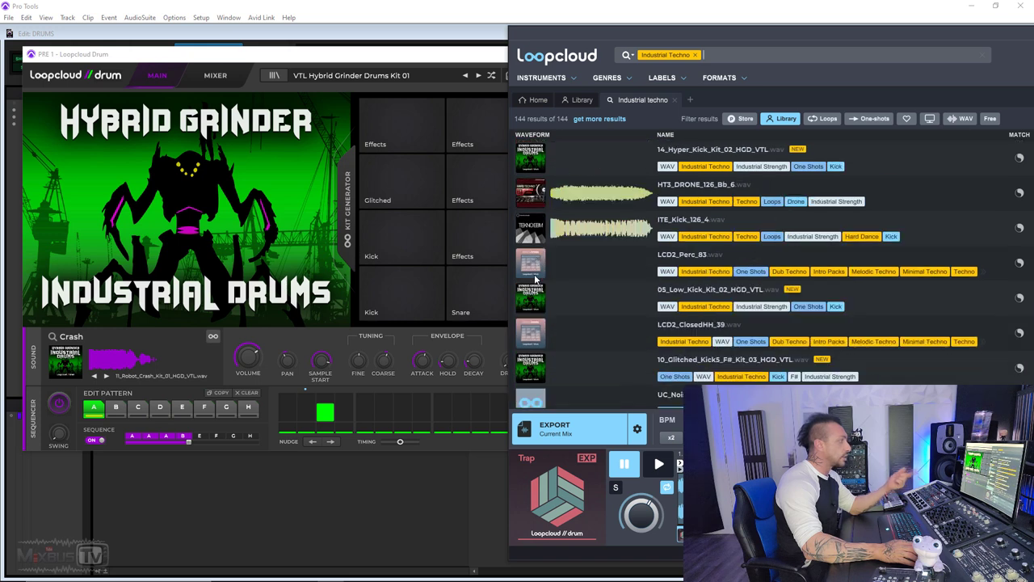
{"action": "scroll", "coordinate": [535, 279], "scroll_direction": "down", "scroll_amount": 5}
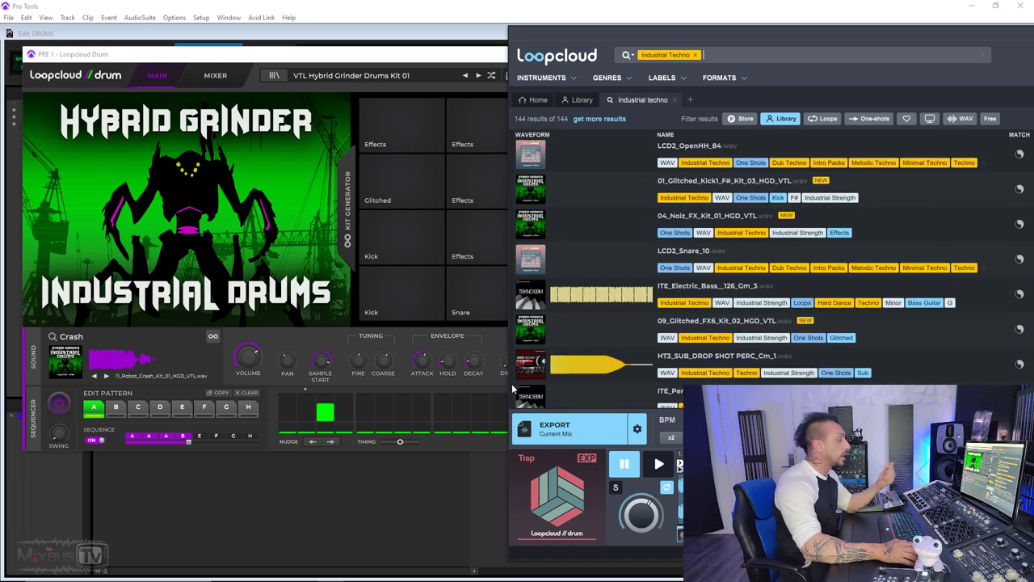
{"action": "left_click", "coordinate": [333, 339]}
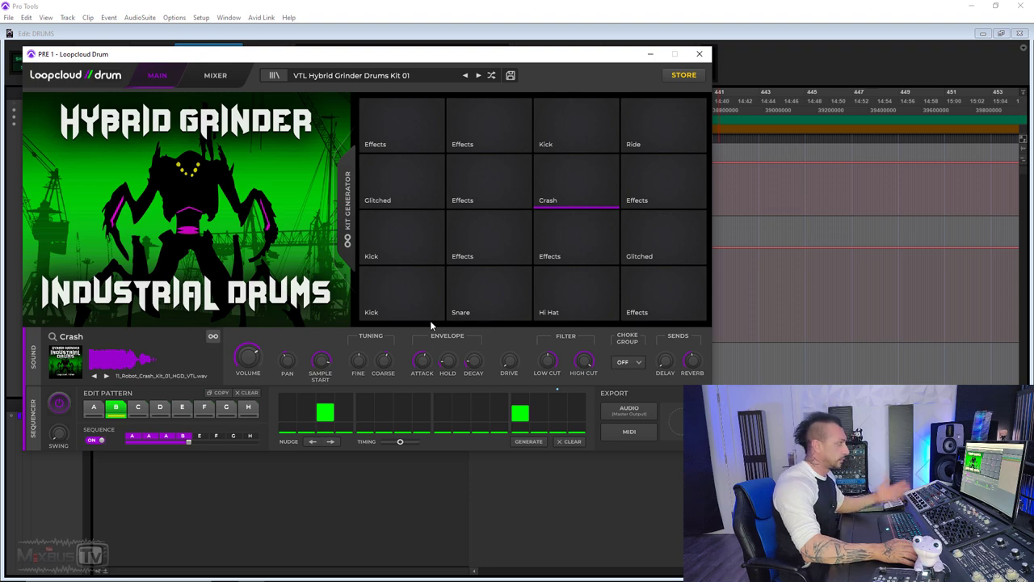
{"action": "left_click", "coordinate": [234, 488]}
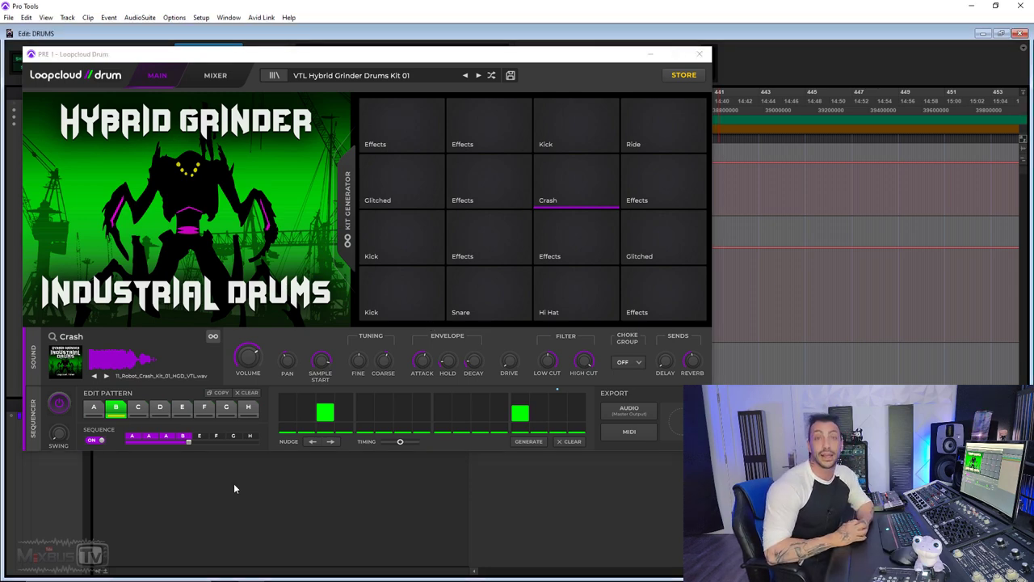